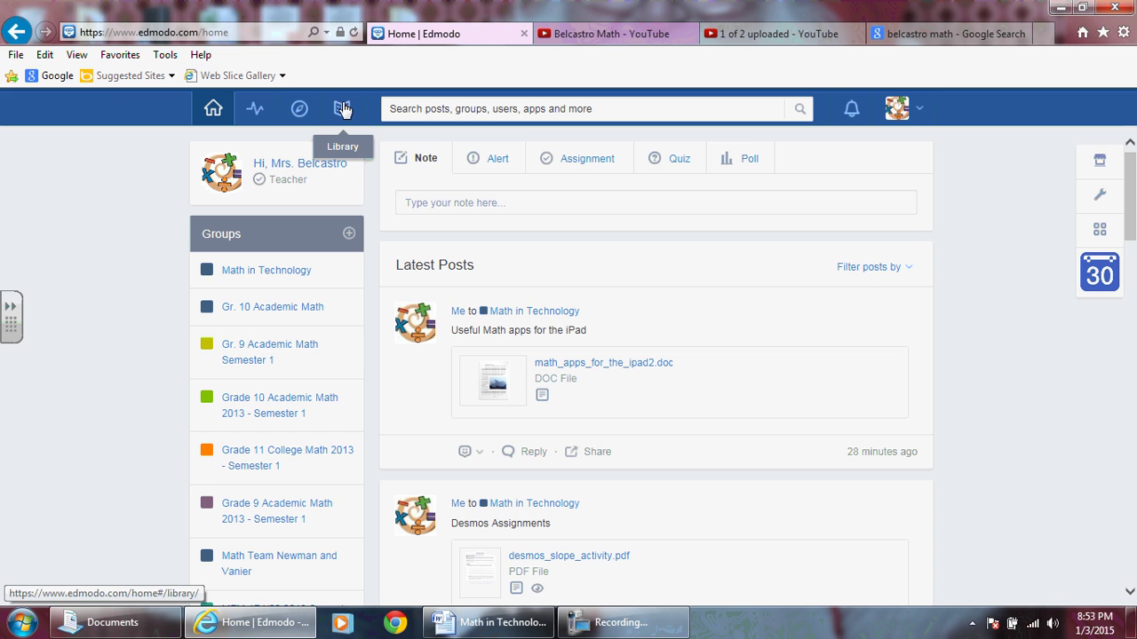
Open the library and look through all the library items, loading the remaining ones at the end of the list
left_click(342, 110)
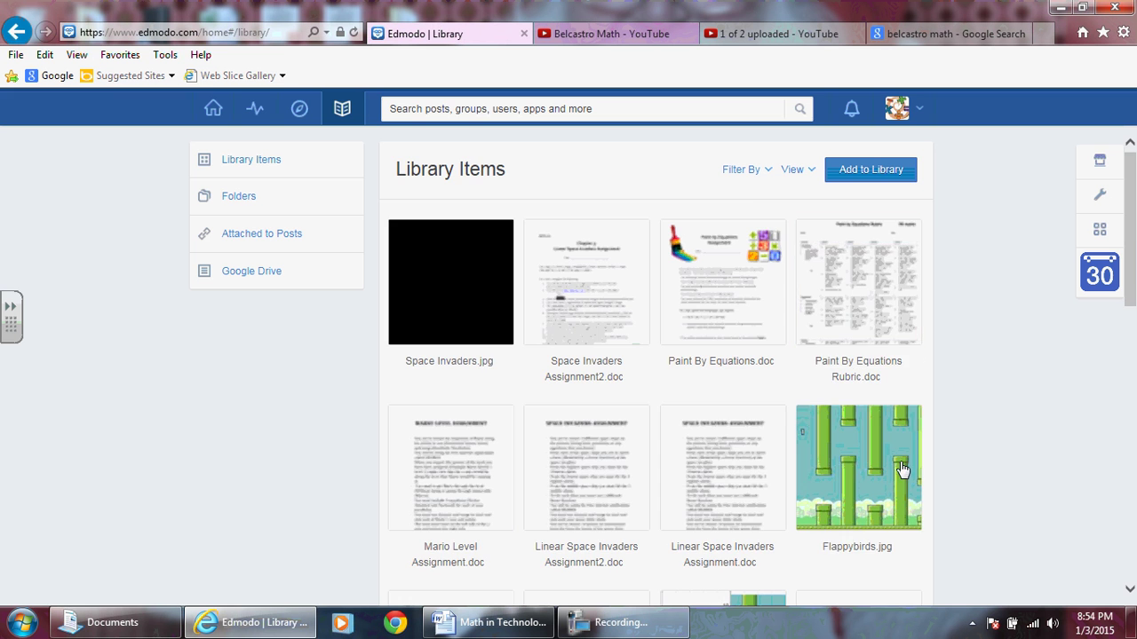
scroll(563, 355, "down", 6)
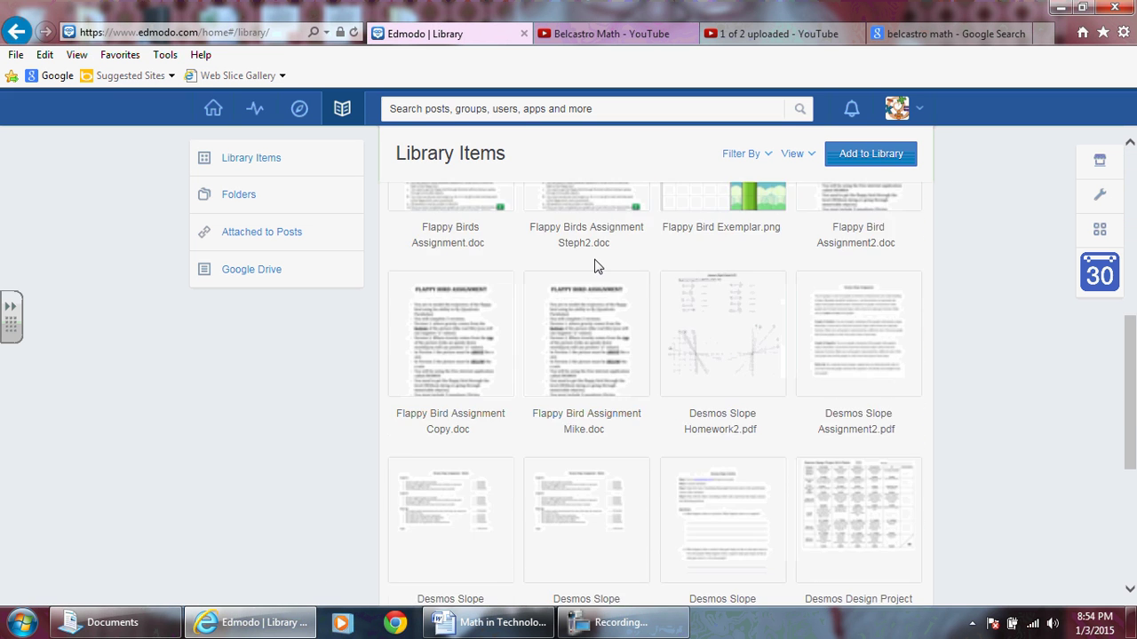
scroll(595, 266, "down", 4)
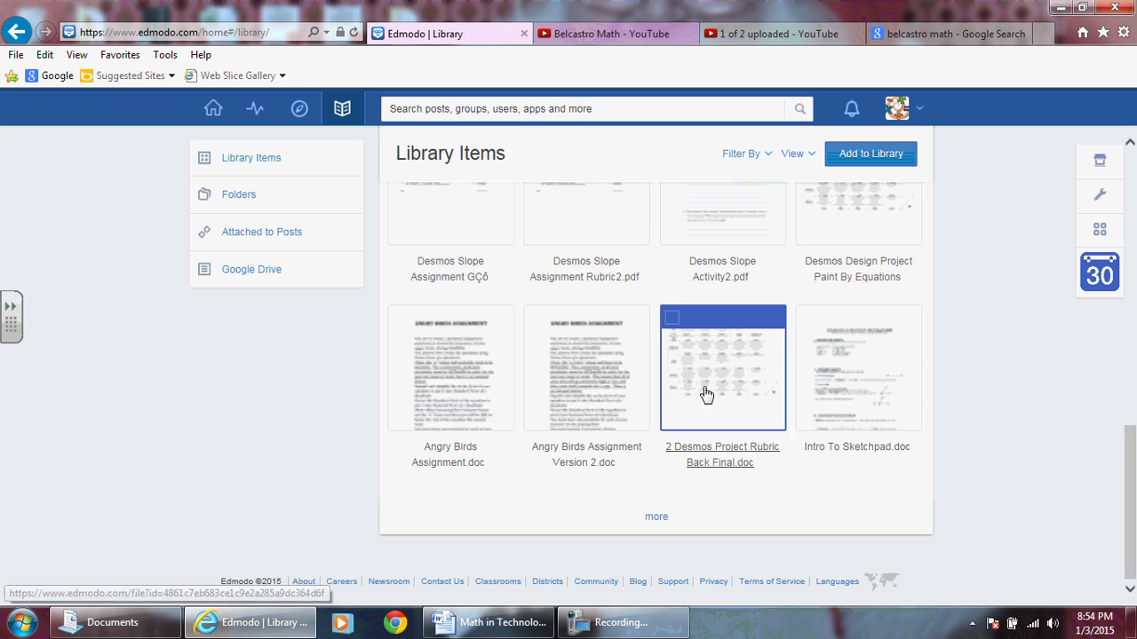
left_click(658, 517)
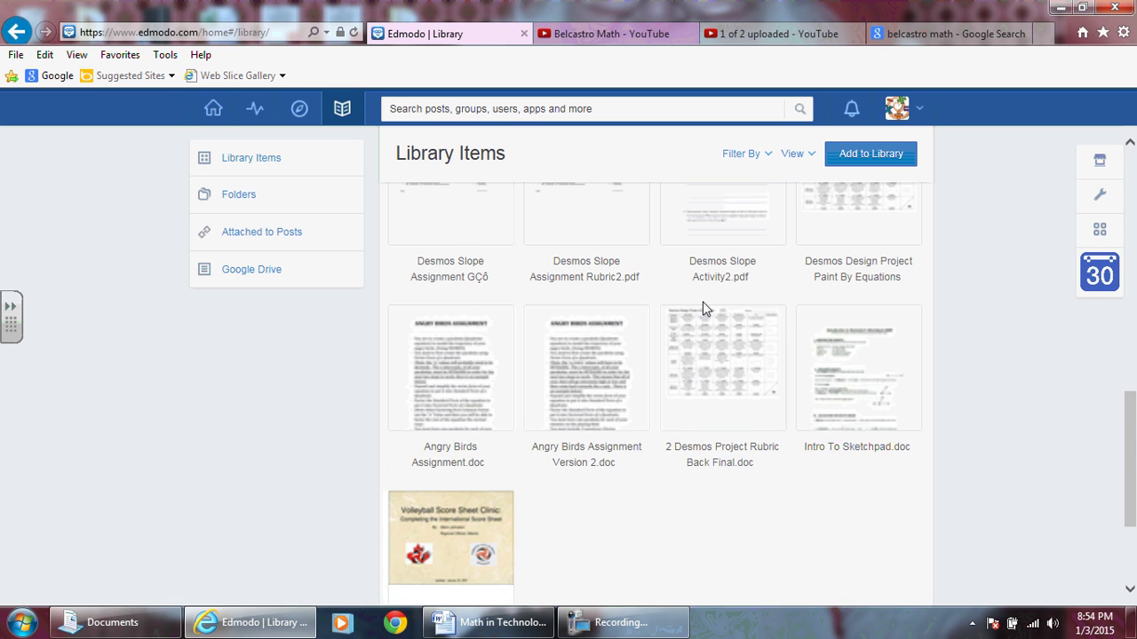
scroll(797, 347, "down", 3)
scroll(817, 399, "up", 2)
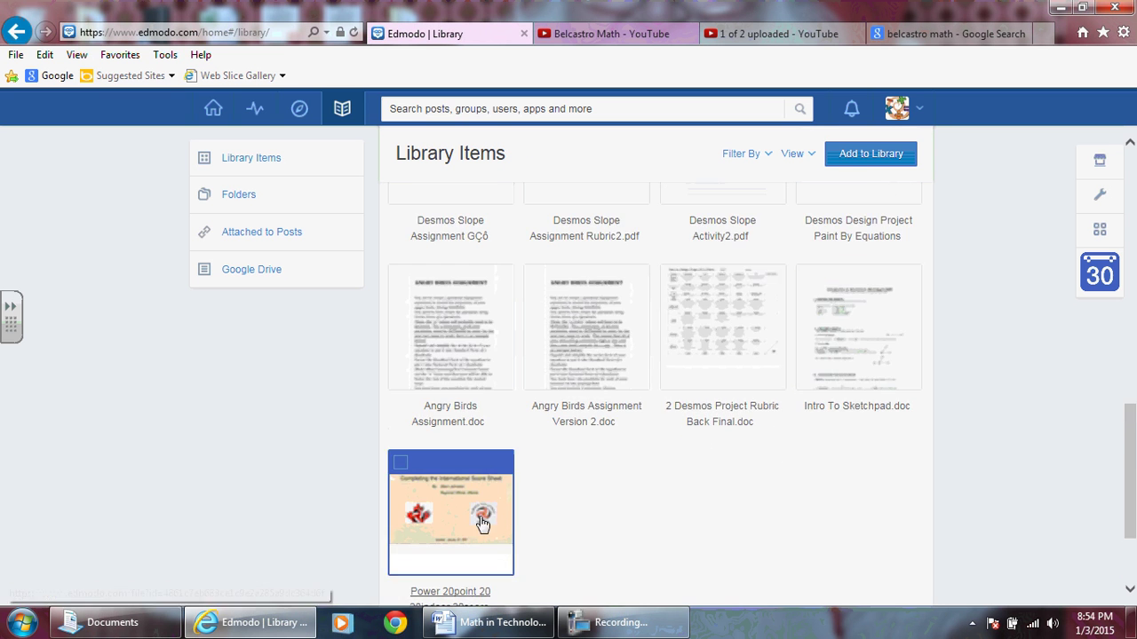
scroll(482, 524, "down", 2)
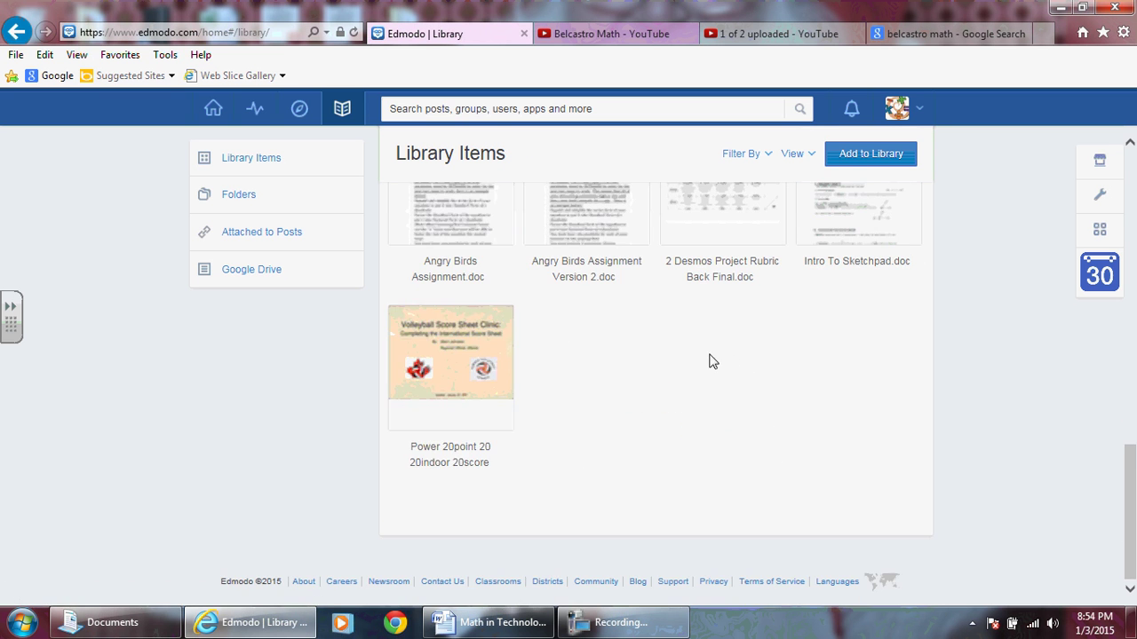
scroll(719, 364, "up", 5)
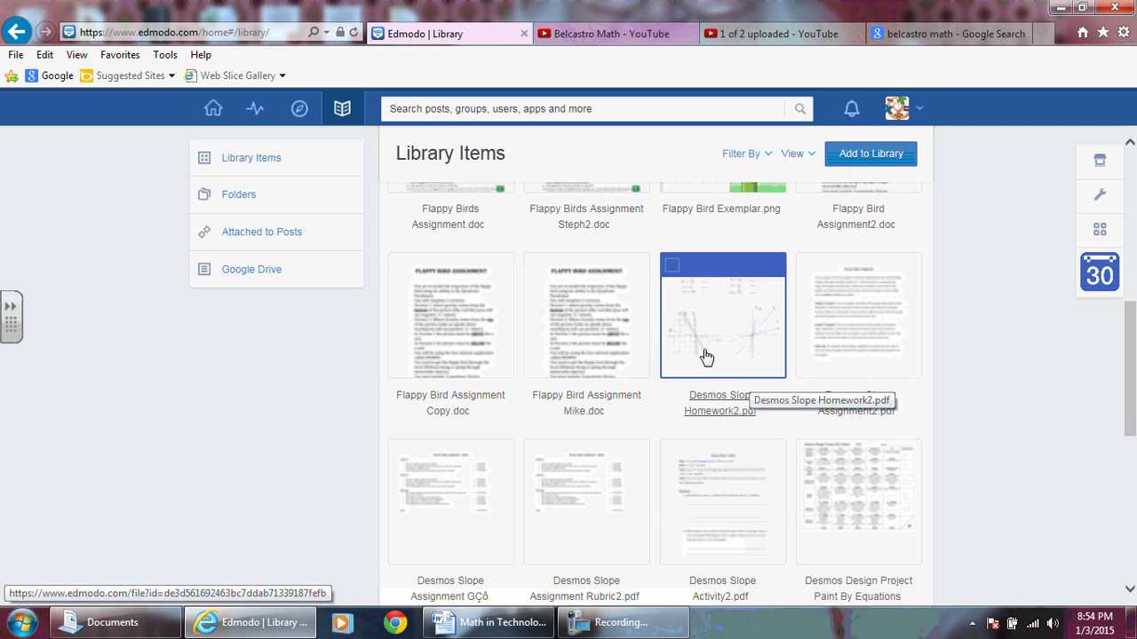
scroll(648, 382, "up", 2)
scroll(746, 373, "up", 2)
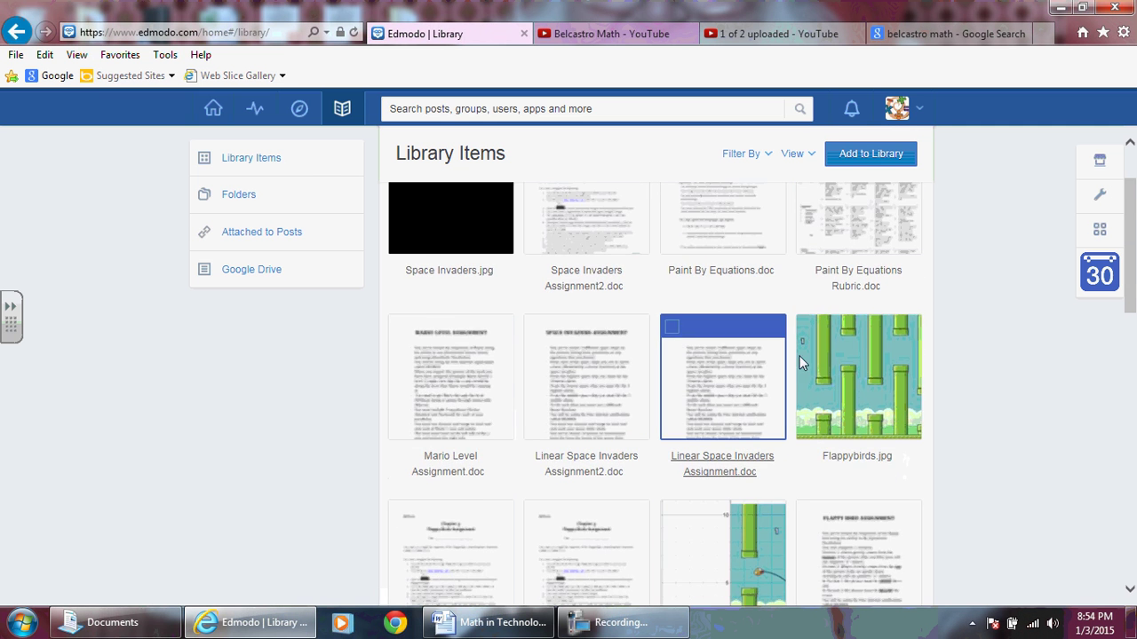
scroll(799, 356, "up", 1)
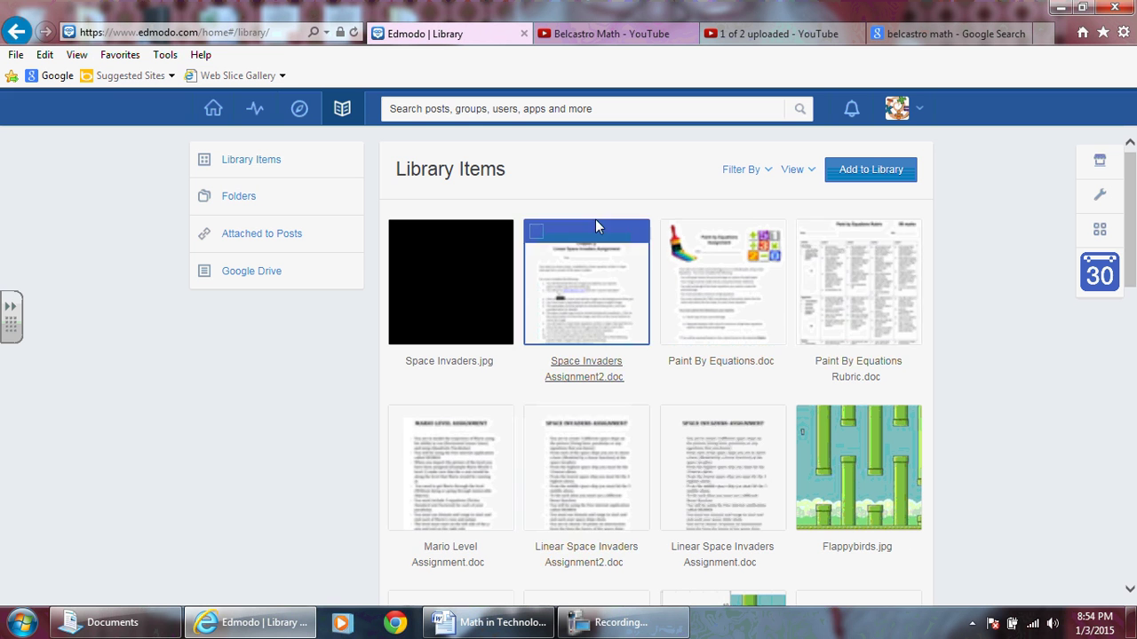
scroll(716, 337, "down", 10)
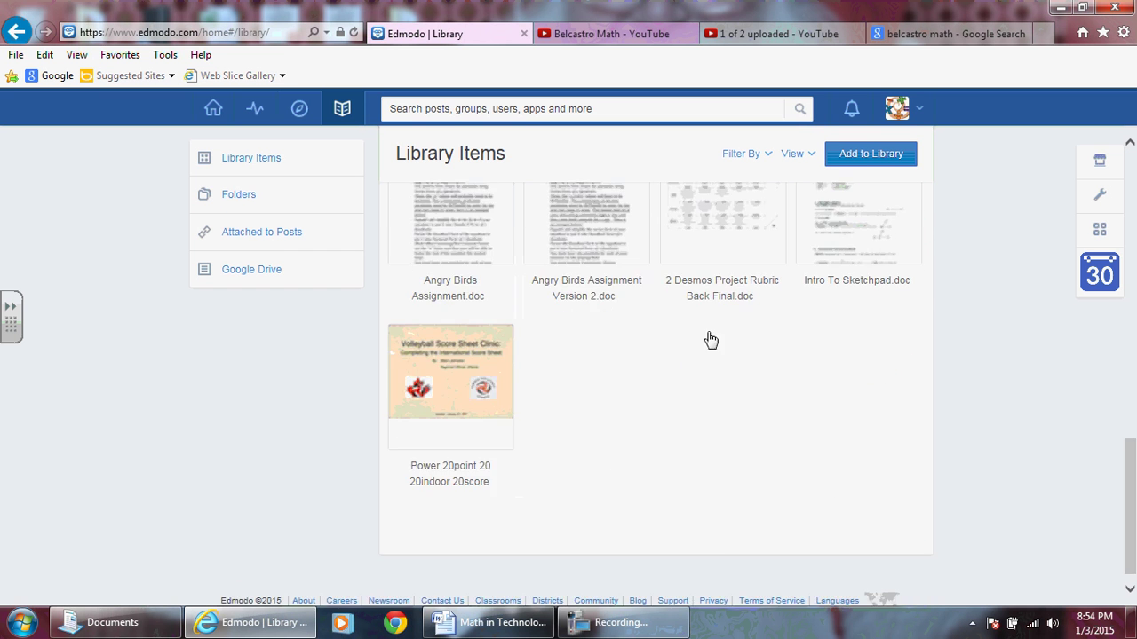
scroll(710, 339, "up", 10)
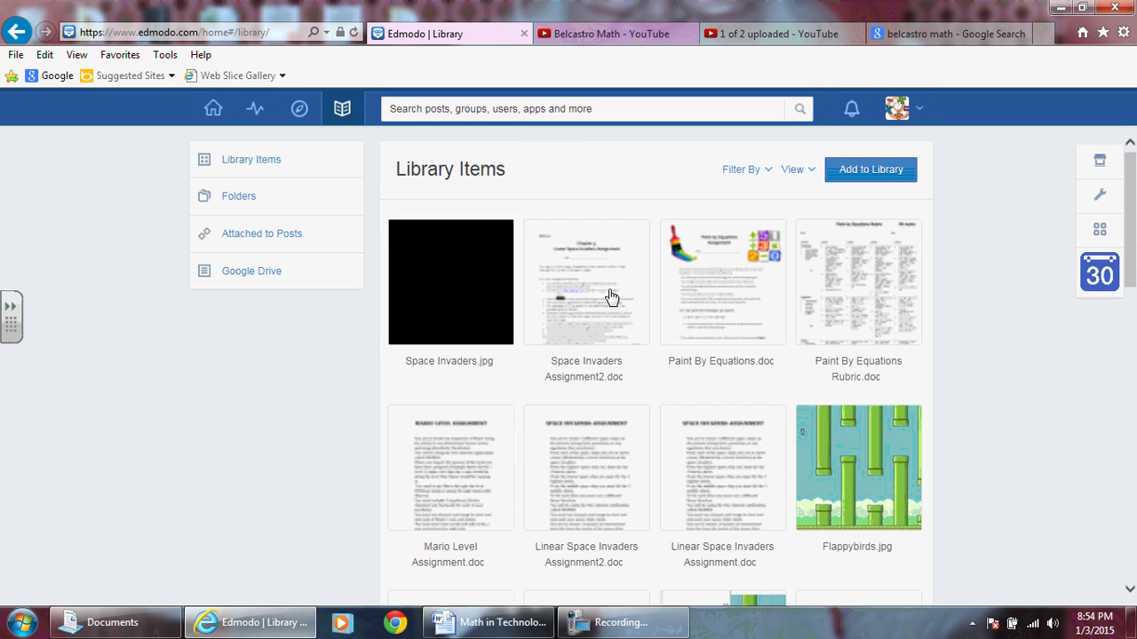
Create a library folder named "Test Folder" and share it with the Math in Technology group
left_click(236, 199)
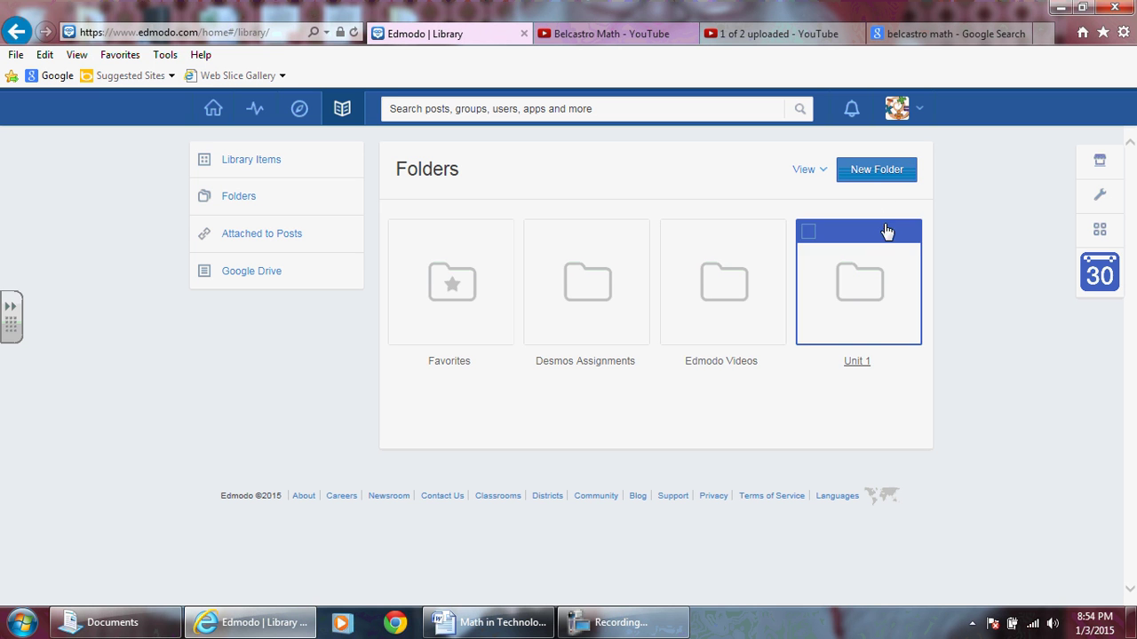
left_click(868, 174)
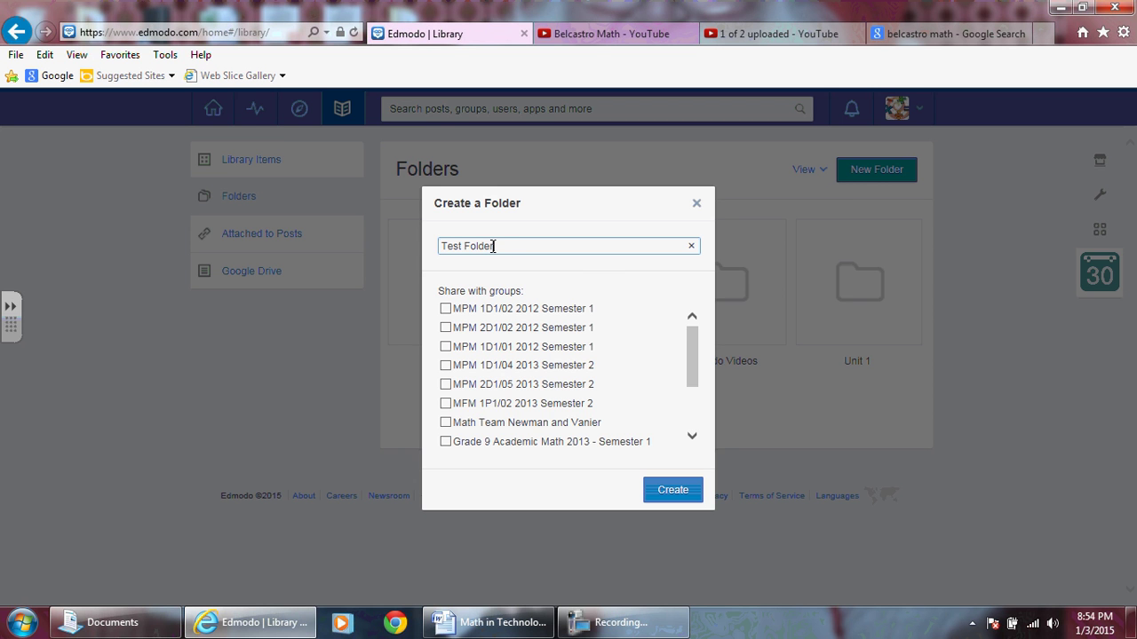
left_click_drag(690, 349, 697, 388)
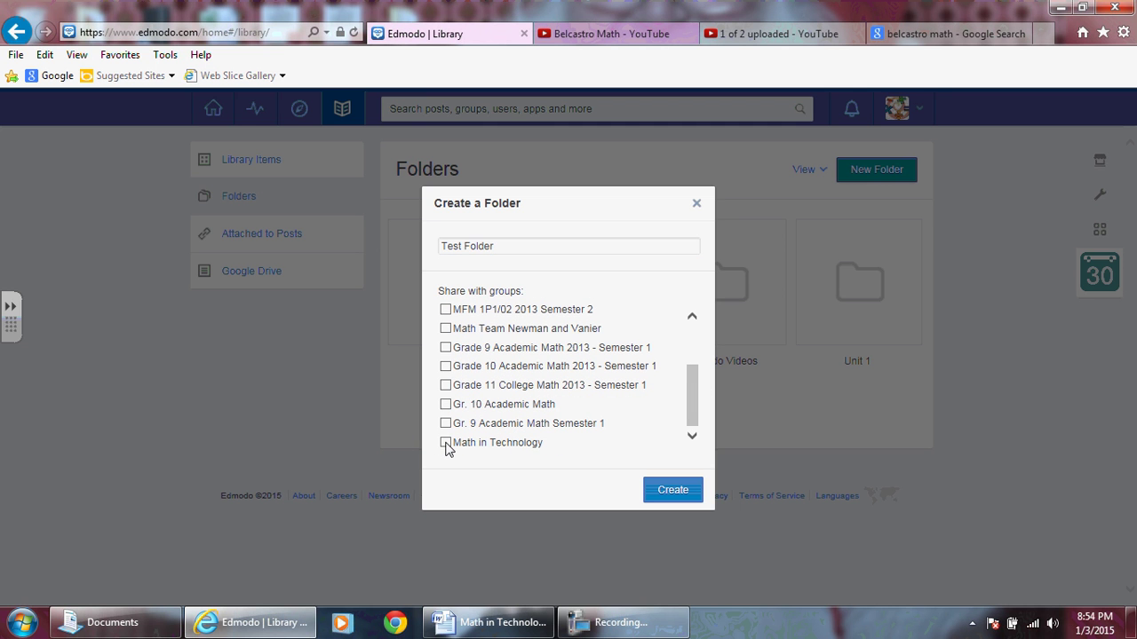
left_click(445, 348)
left_click(446, 405)
left_click_drag(689, 404, 702, 294)
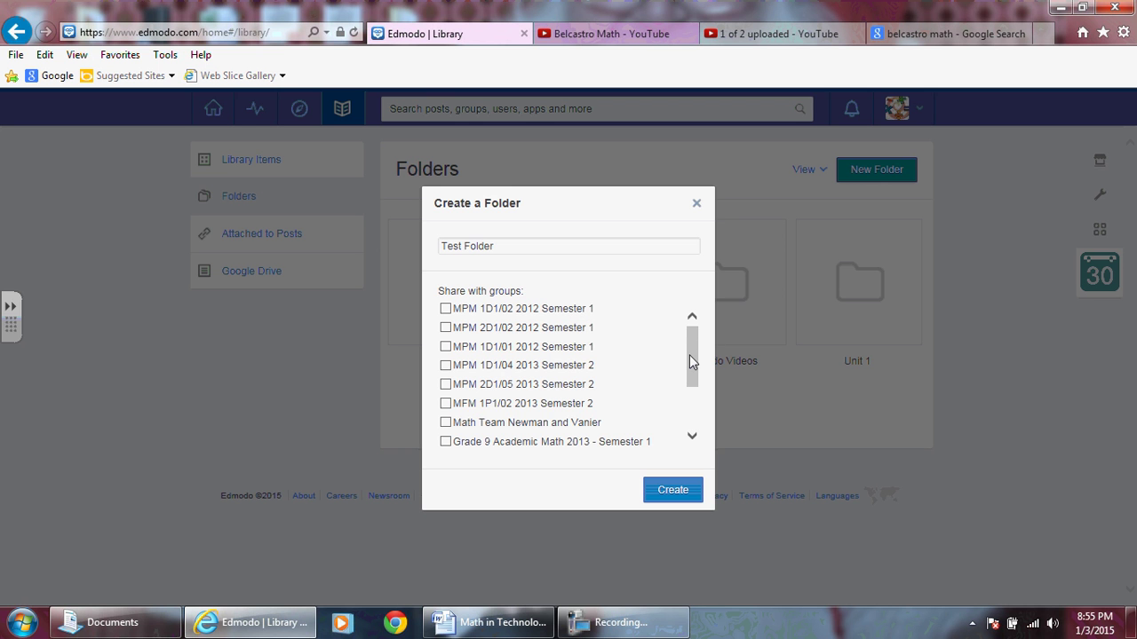
left_click_drag(690, 354, 691, 425)
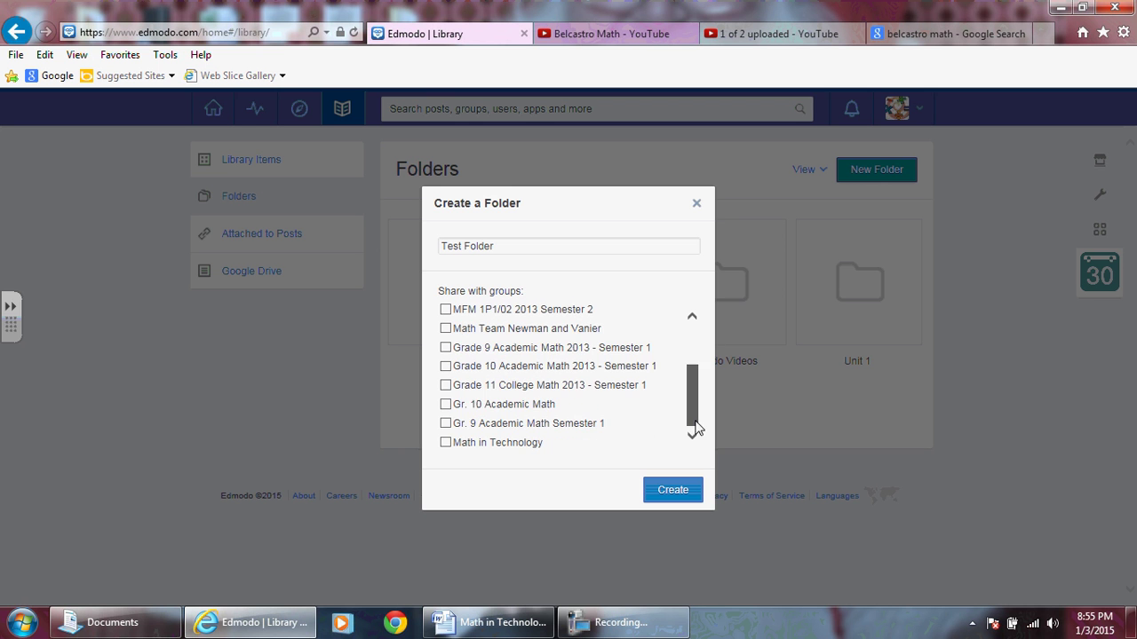
left_click(446, 442)
left_click(680, 494)
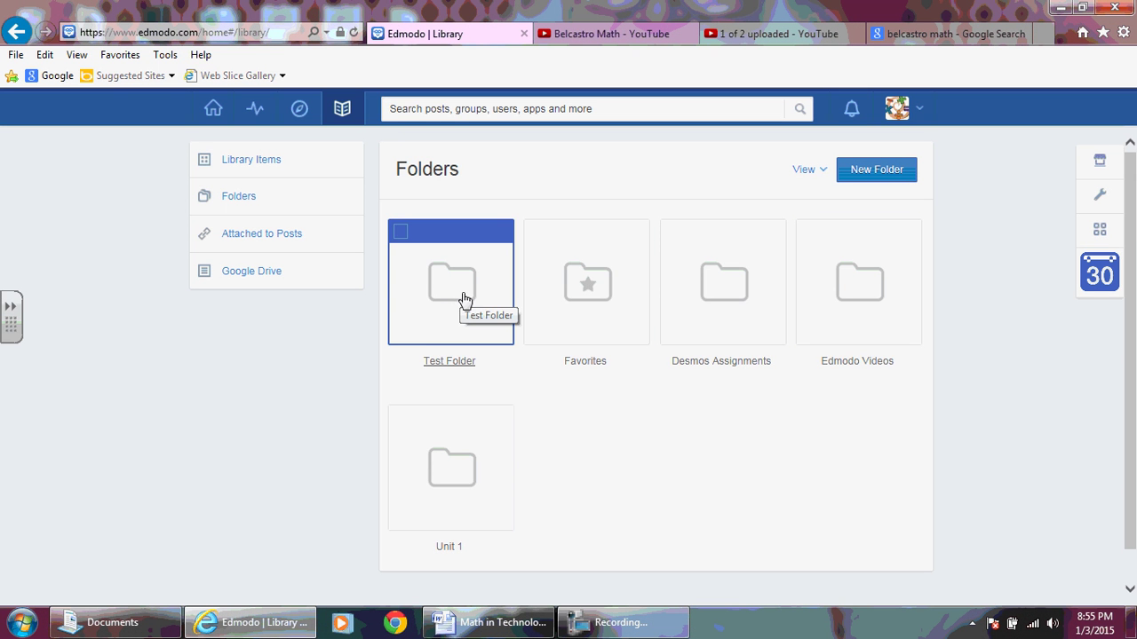
Look through the files in the Desmos Assignments folder, then return to the library items
left_click(726, 282)
scroll(701, 293, "down", 5)
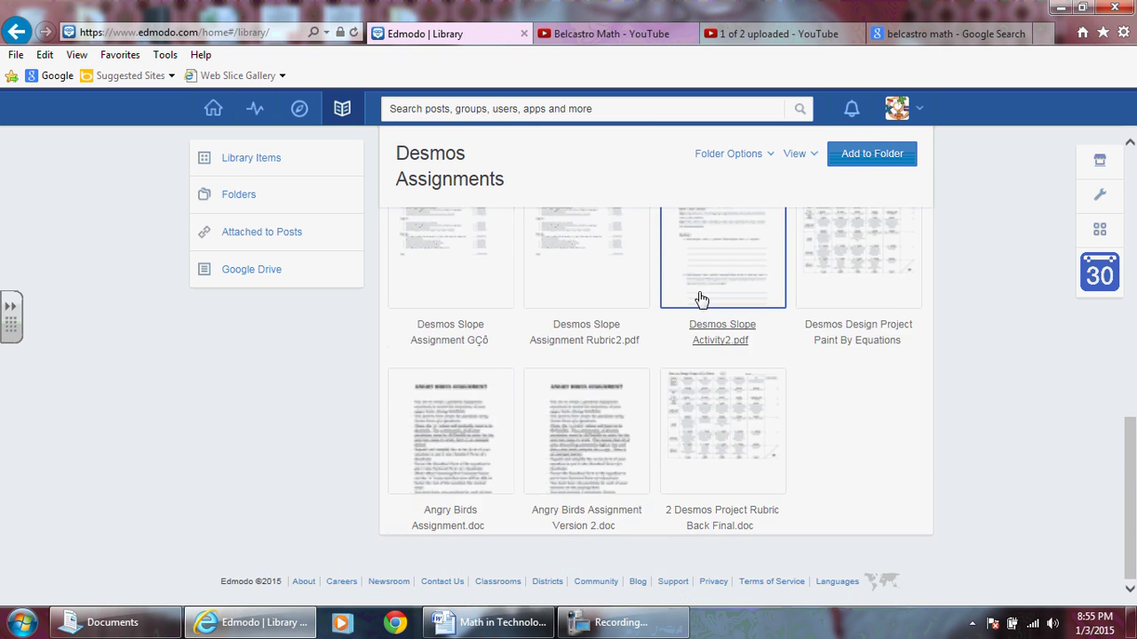
scroll(701, 299, "up", 10)
left_click(16, 31)
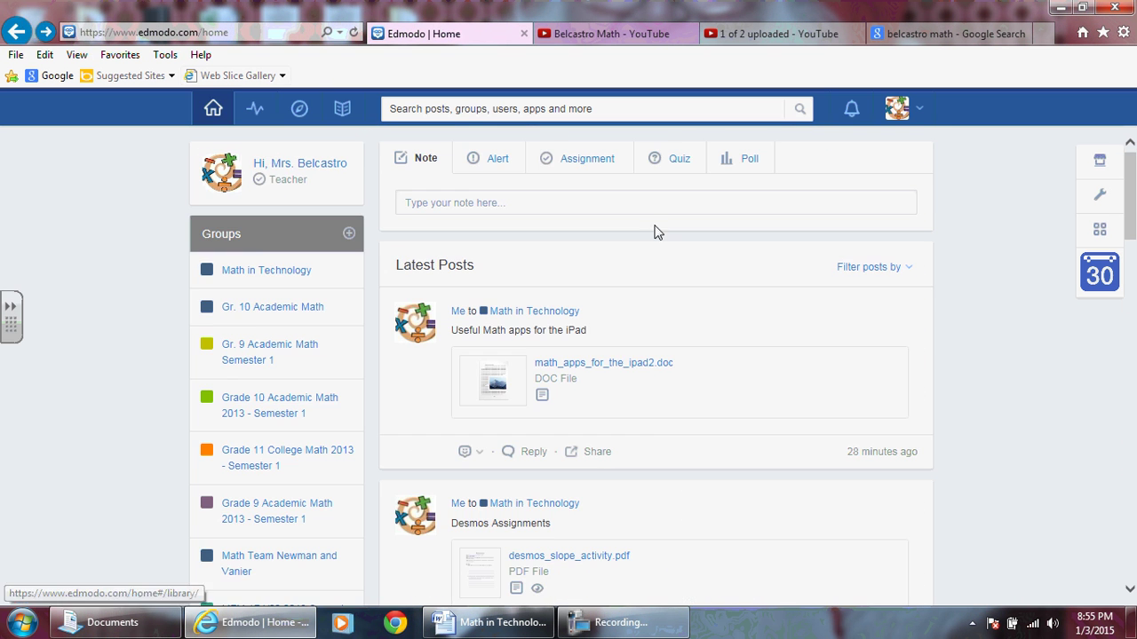
left_click(41, 35)
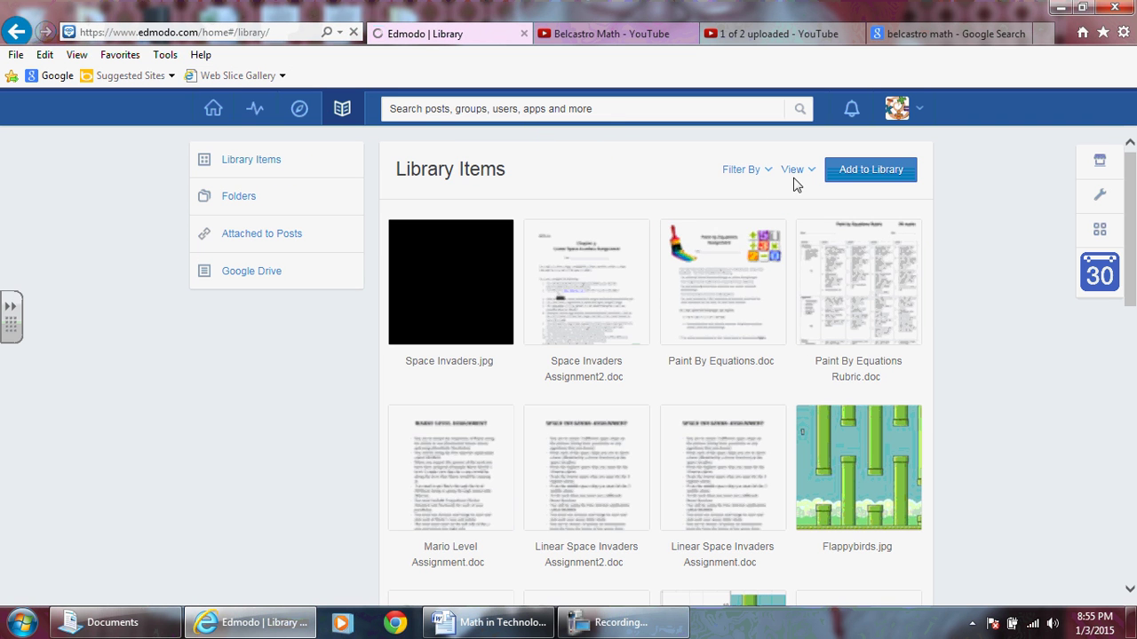
Check the contents of the Edmodo Videos folder and return to the folder list
left_click(234, 198)
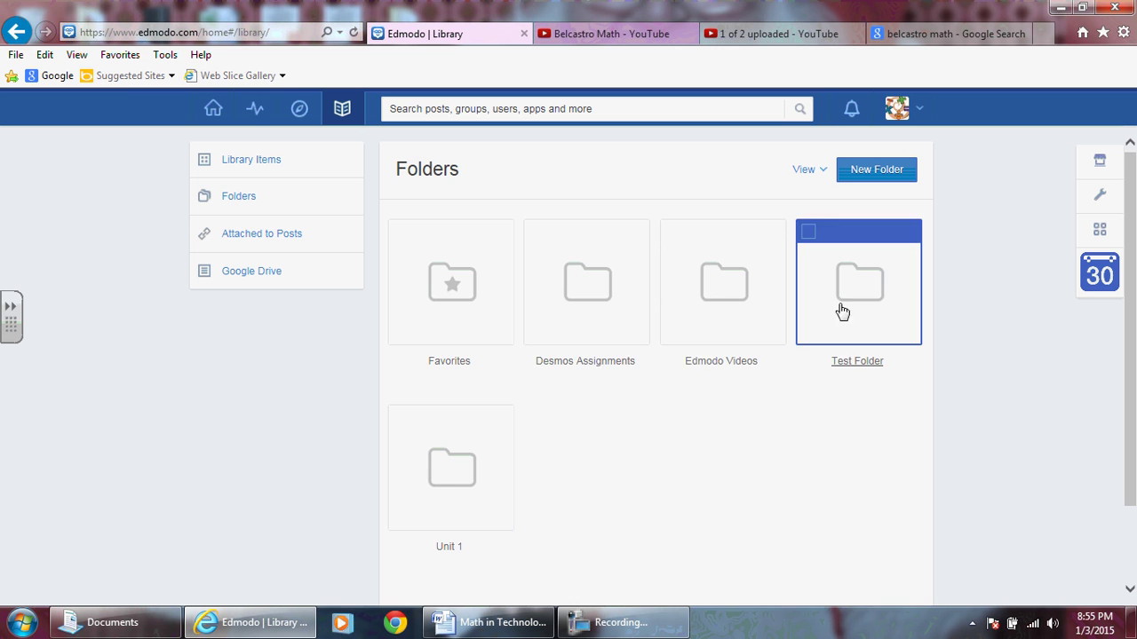
left_click(700, 318)
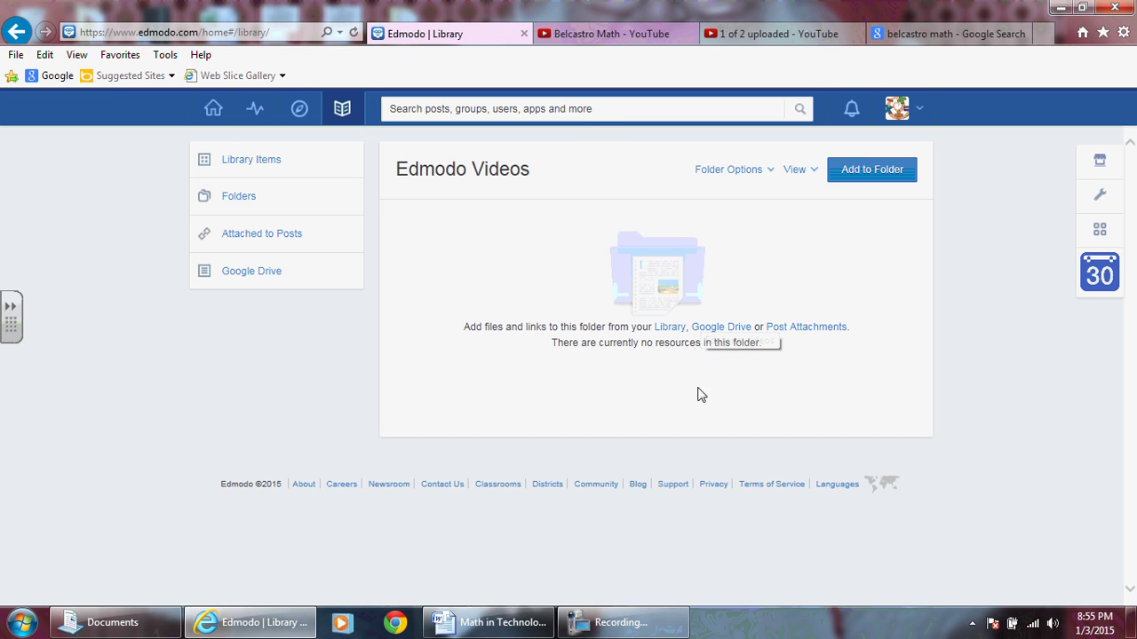
left_click(249, 204)
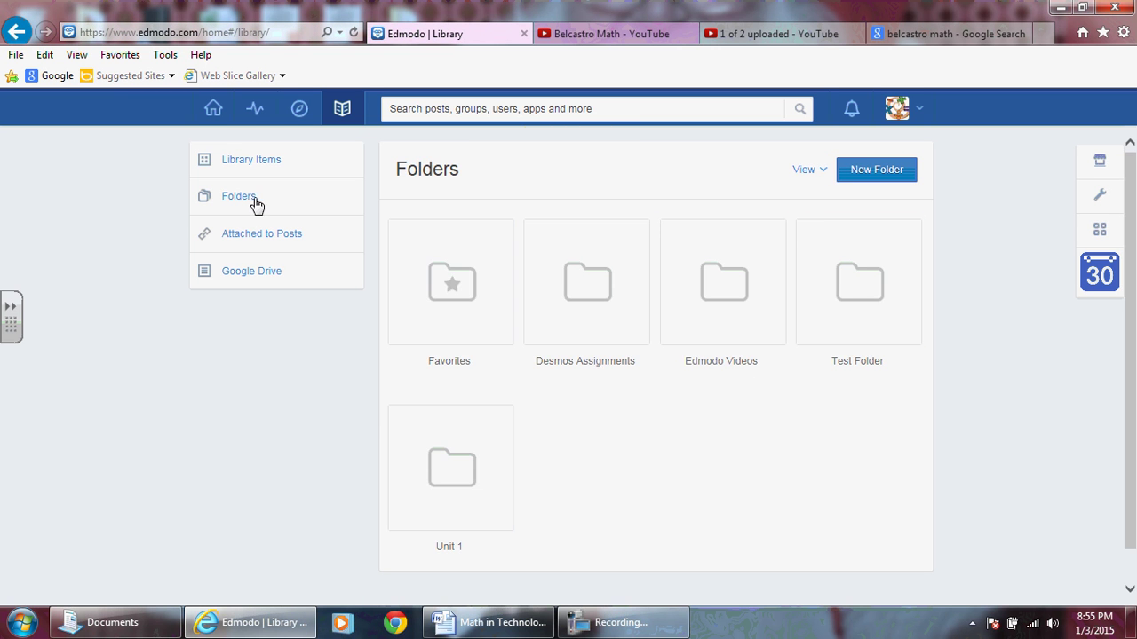
Open Test Folder and examine its folder options, the groups it is shared with, and the available view modes
left_click(854, 296)
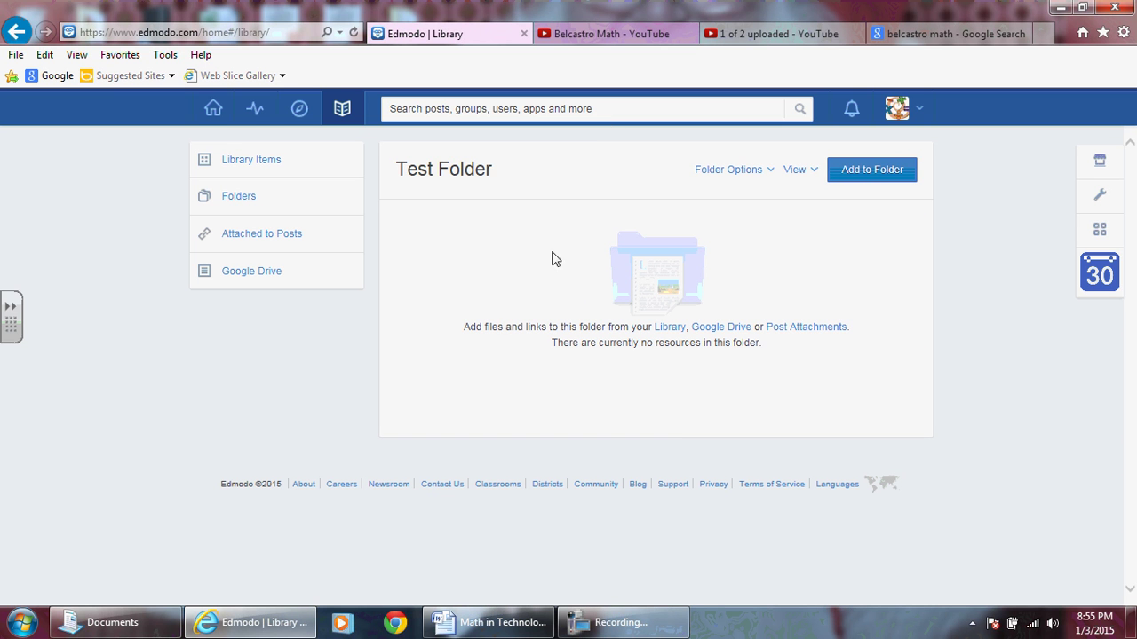
left_click(769, 171)
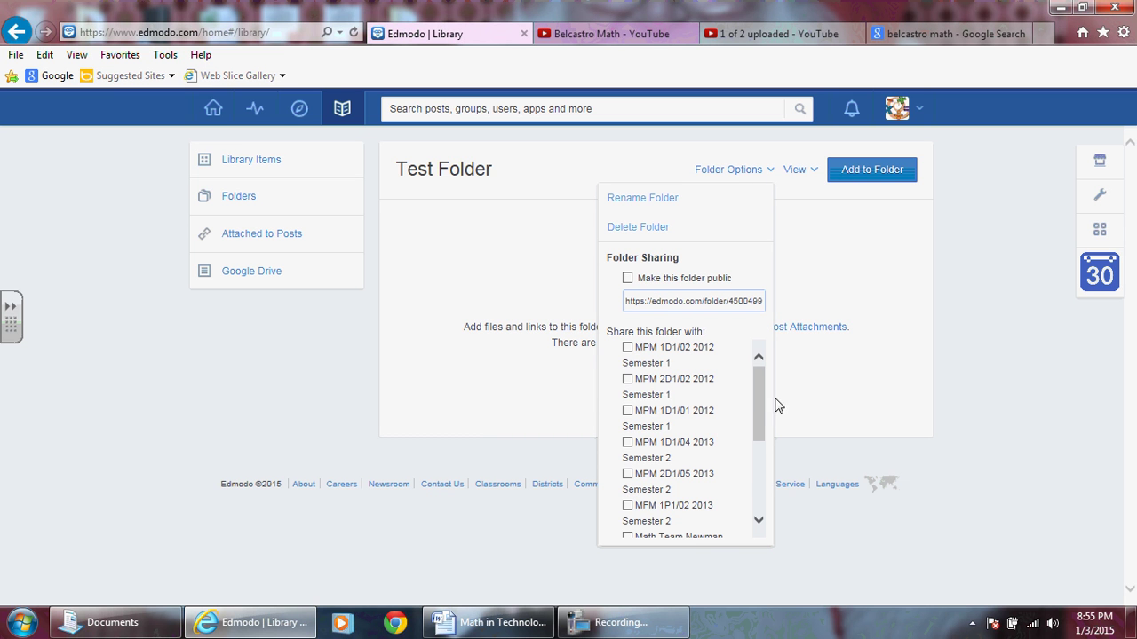
left_click_drag(757, 395, 771, 482)
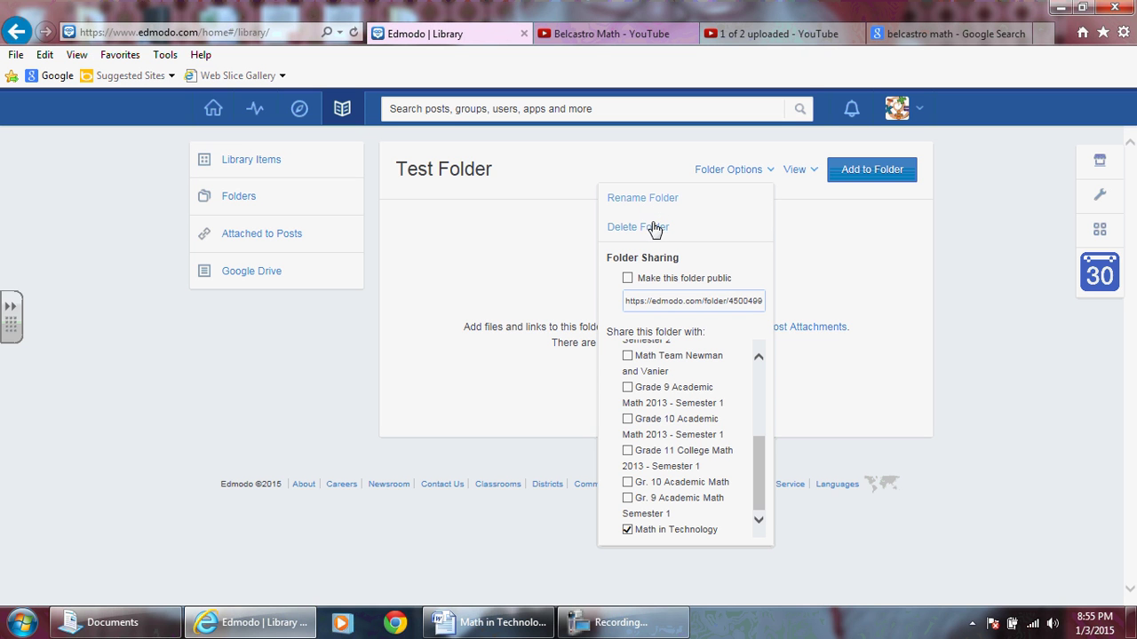
left_click(897, 253)
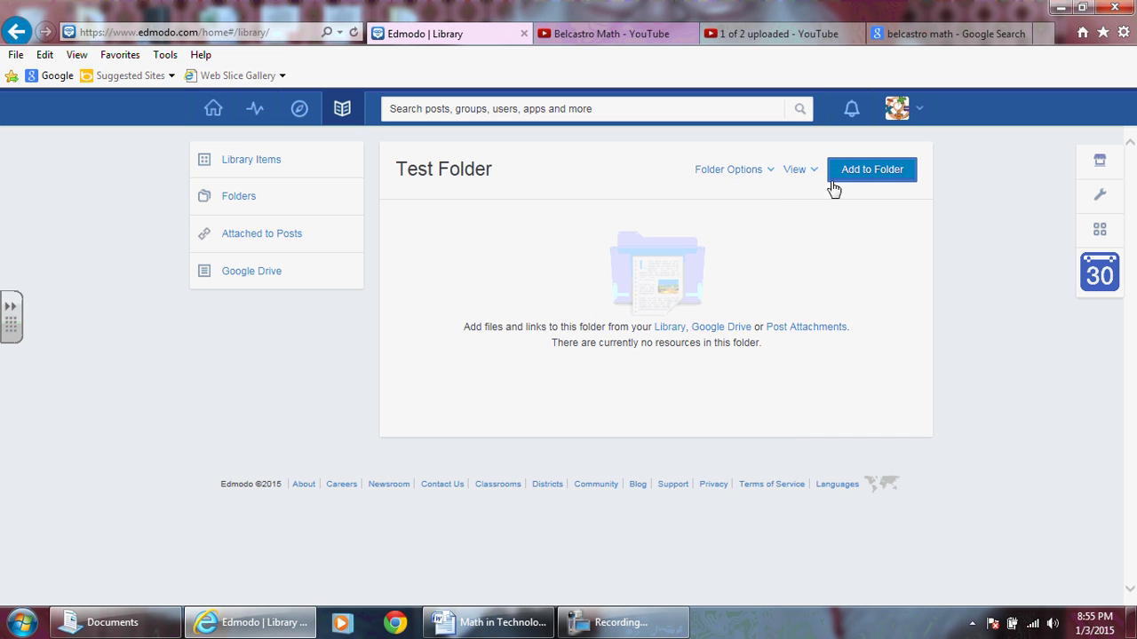
left_click(810, 173)
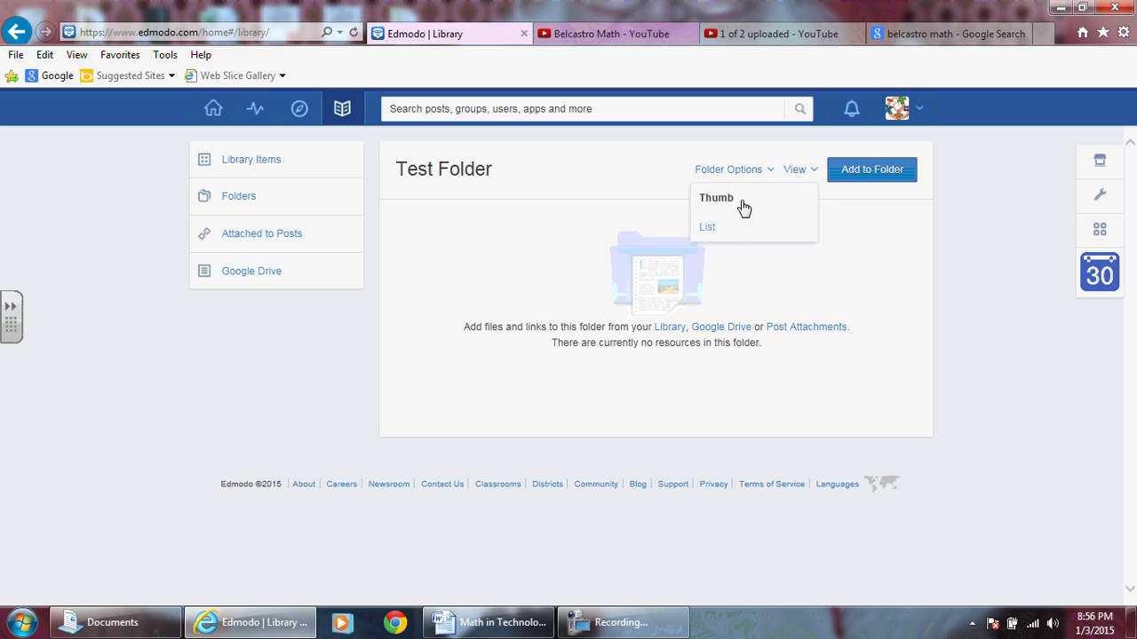
left_click(871, 171)
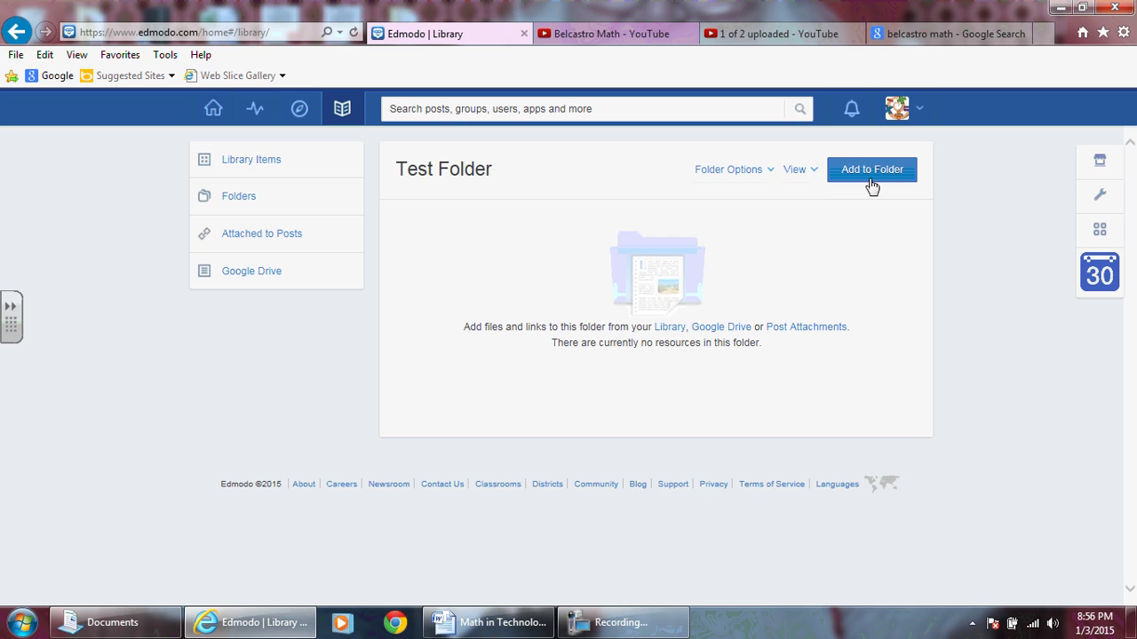
Upload IMG_0200.PNG from the APPS folder in Documents and add it to Test Folder
left_click(871, 170)
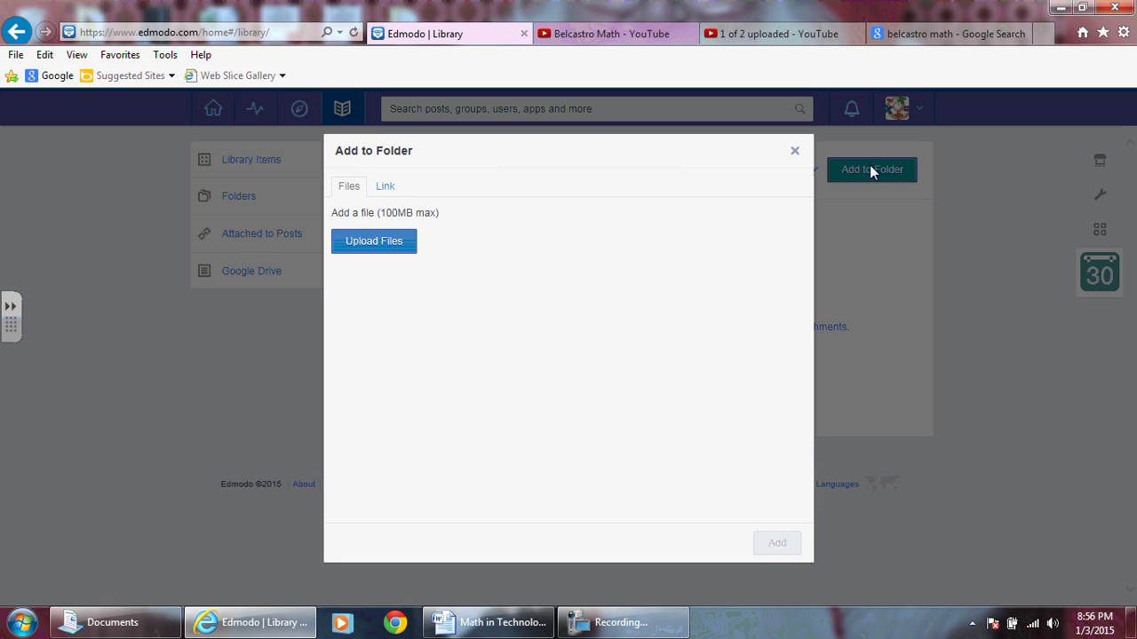
left_click(366, 244)
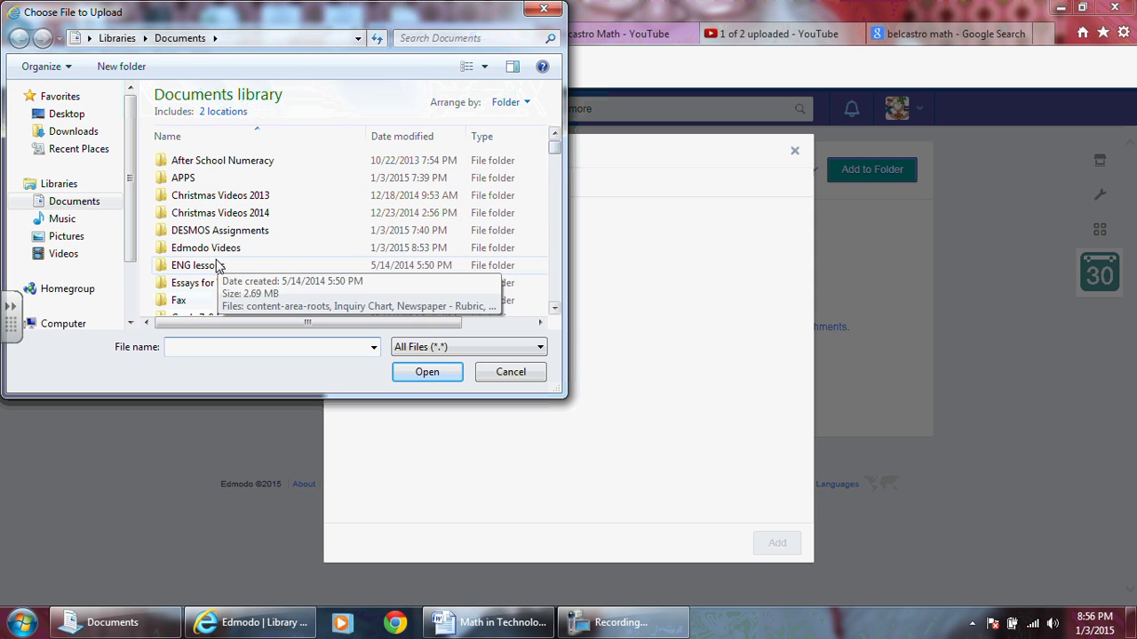
scroll(556, 153, "down", 2)
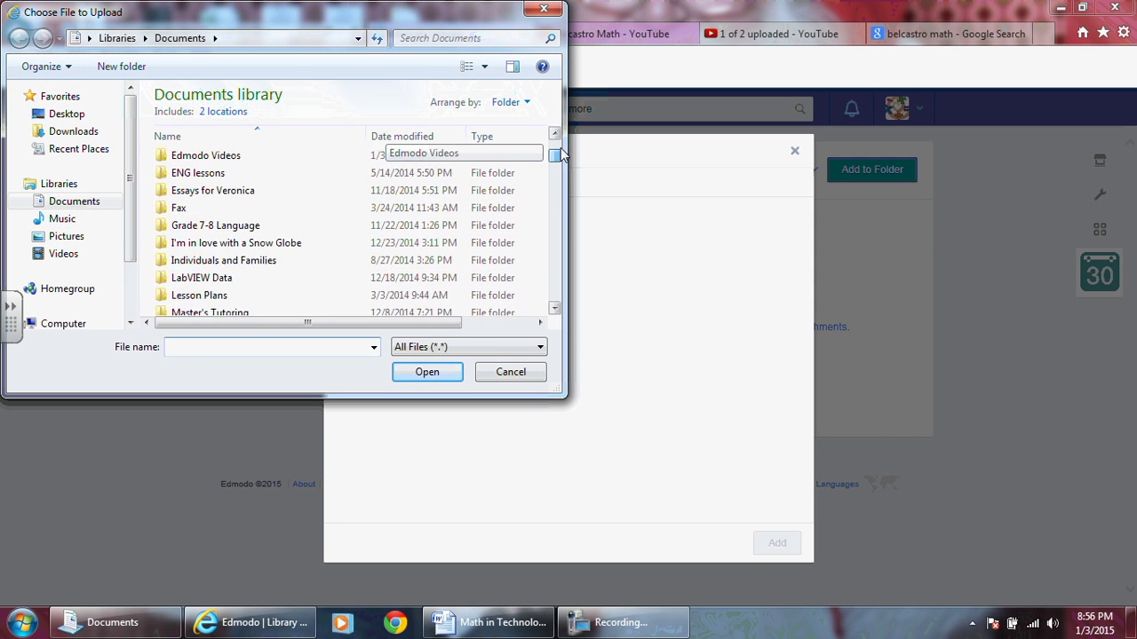
scroll(560, 154, "up", 2)
double_click(222, 175)
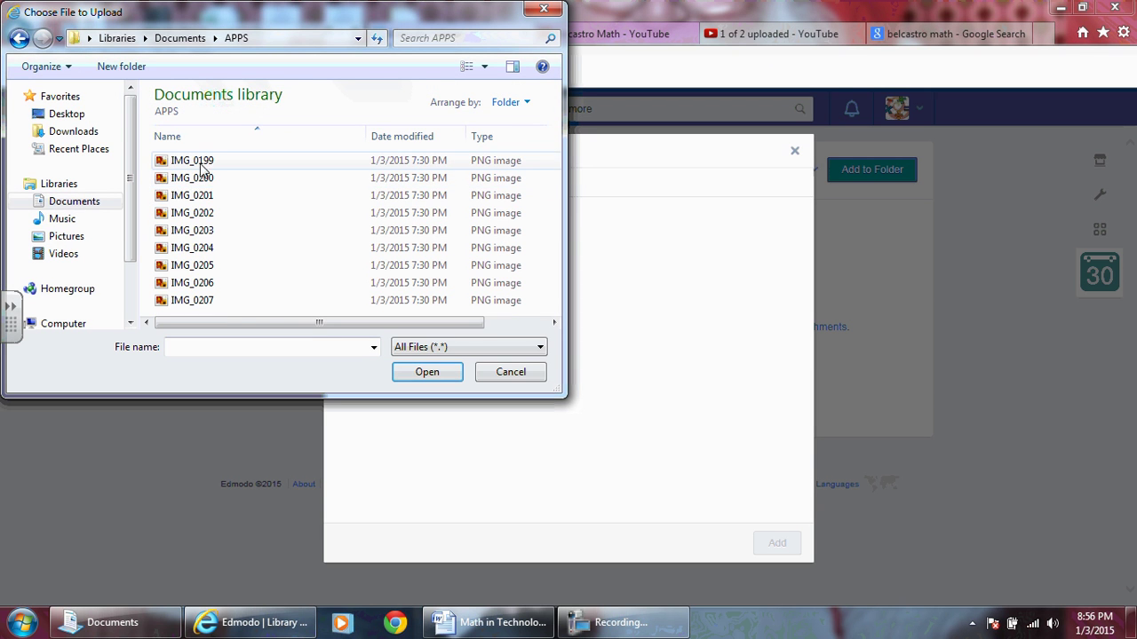
double_click(203, 179)
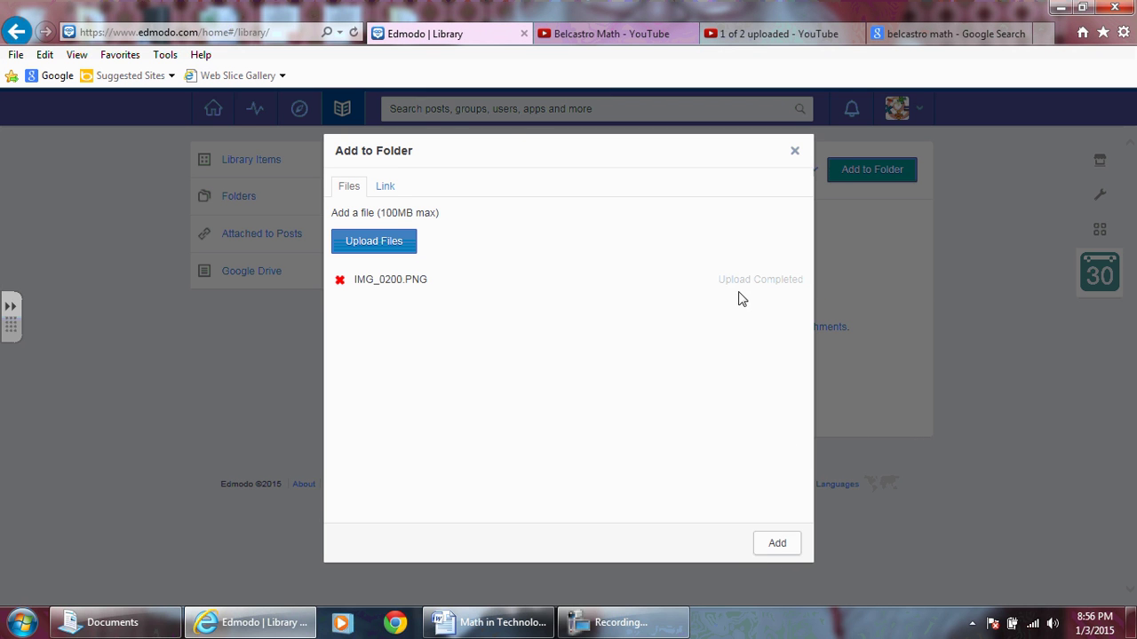
left_click(778, 543)
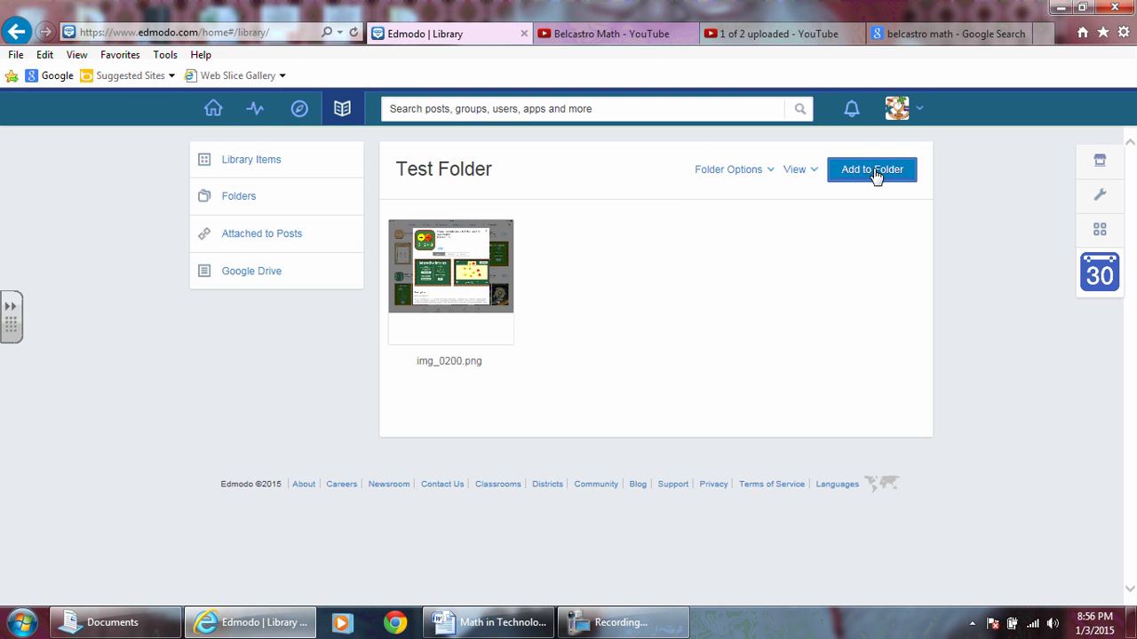
Start adding a link to Test Folder and copy the Belcastro Math YouTube channel address from the Google search results
left_click(874, 173)
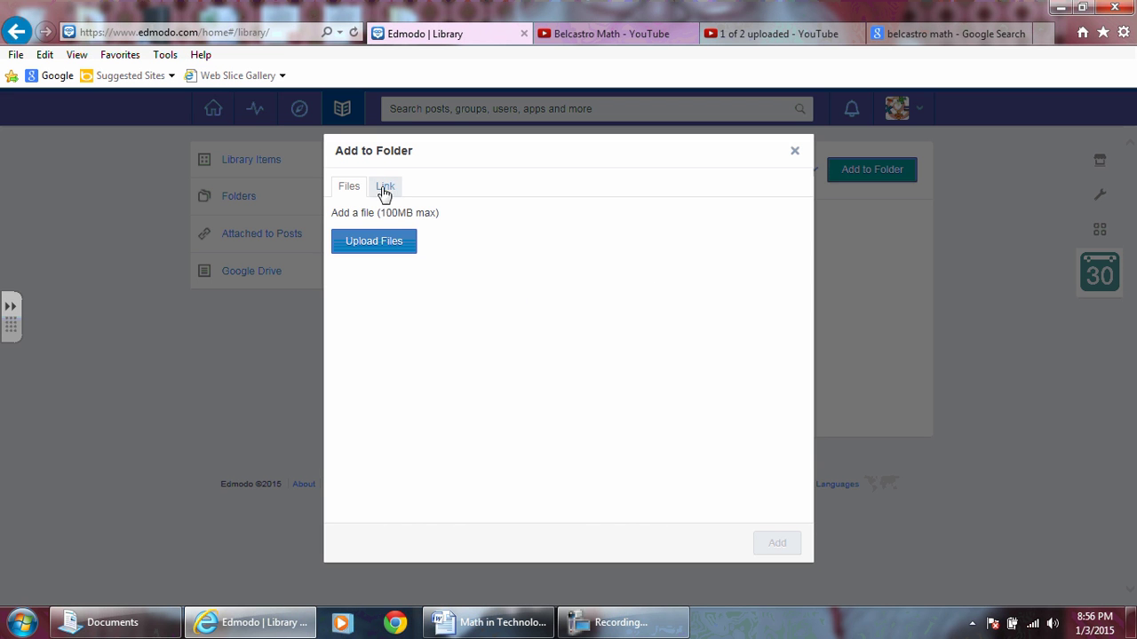
left_click(383, 192)
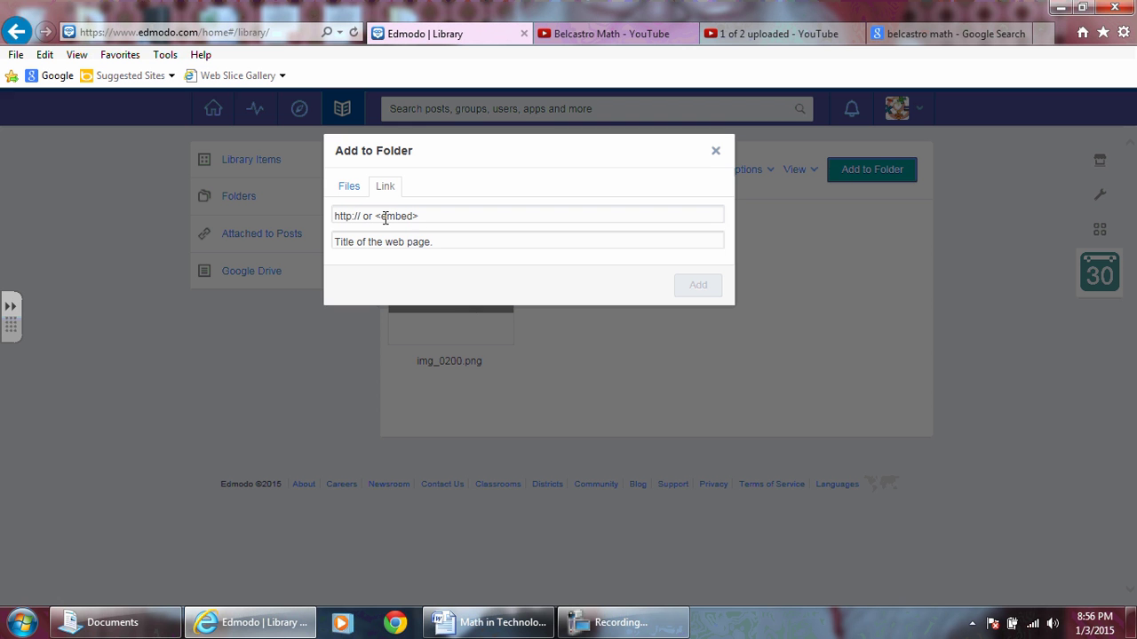
left_click(921, 40)
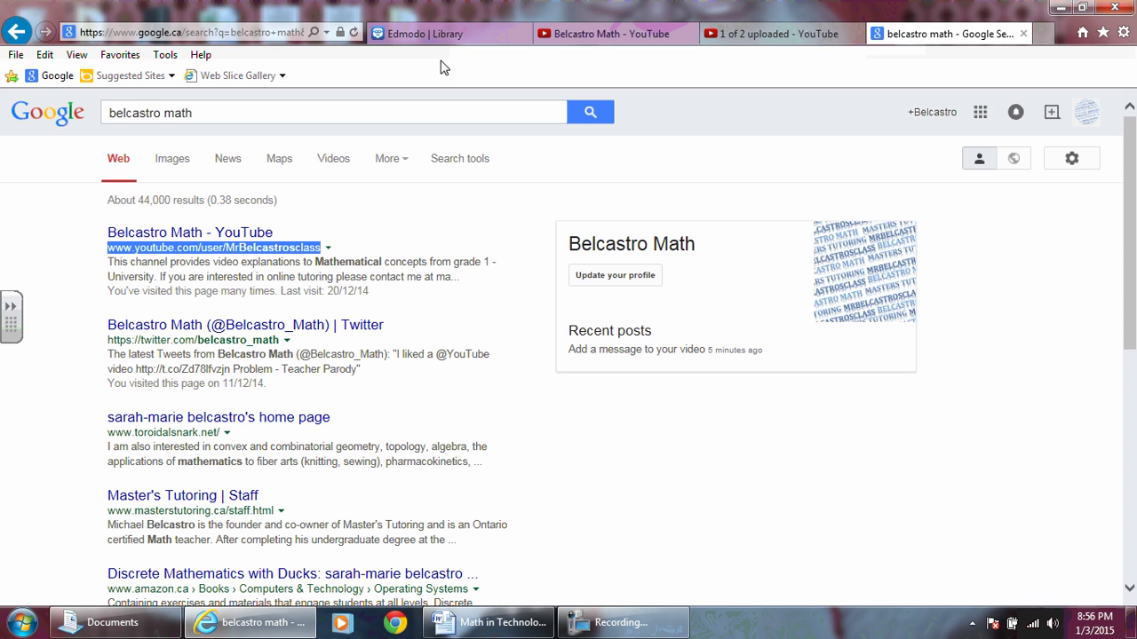
right_click(285, 252)
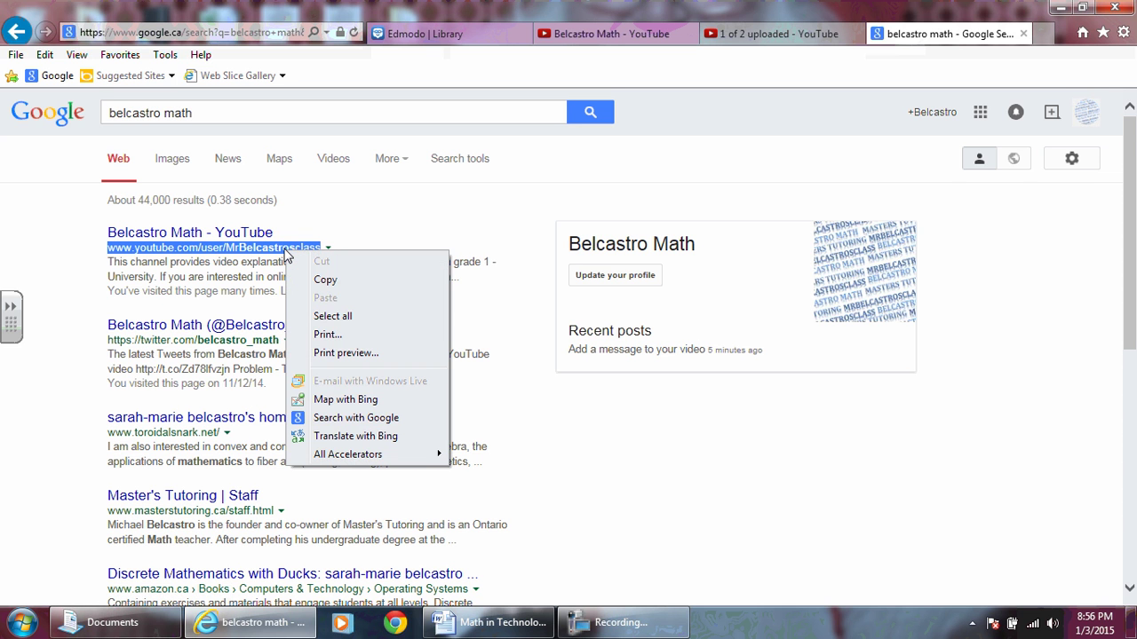
left_click(330, 281)
left_click(515, 33)
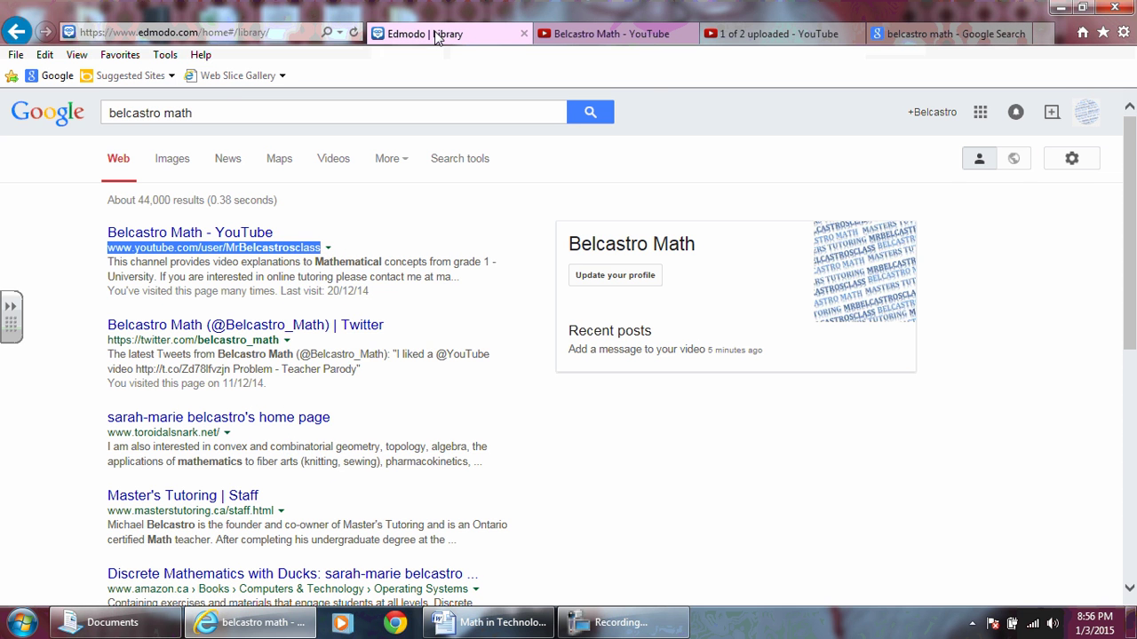
Enter the copied channel address as the link, title it "Belcastro Math - YouTube", and add it to Test Folder
left_click(401, 217)
right_click(397, 216)
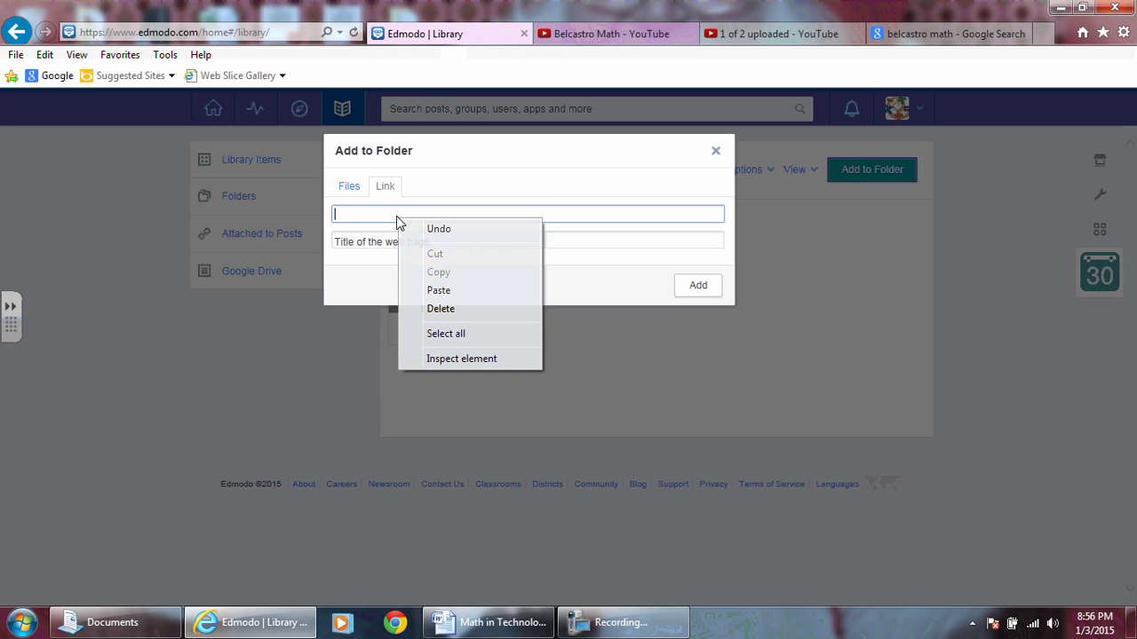
left_click(442, 291)
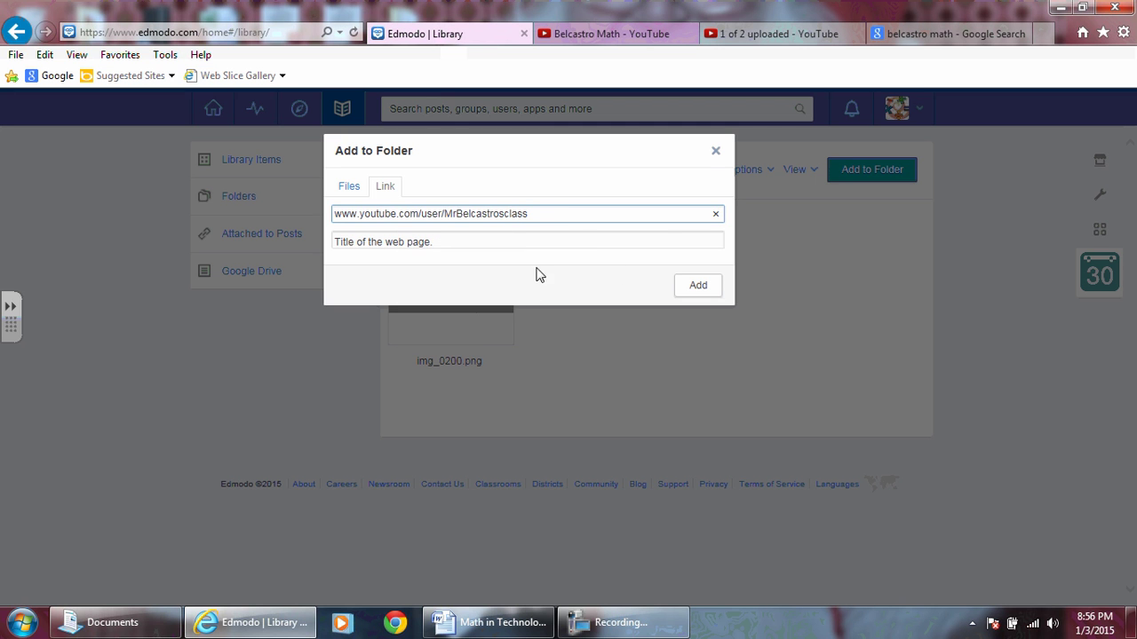
left_click(462, 244)
key("ctrl+v")
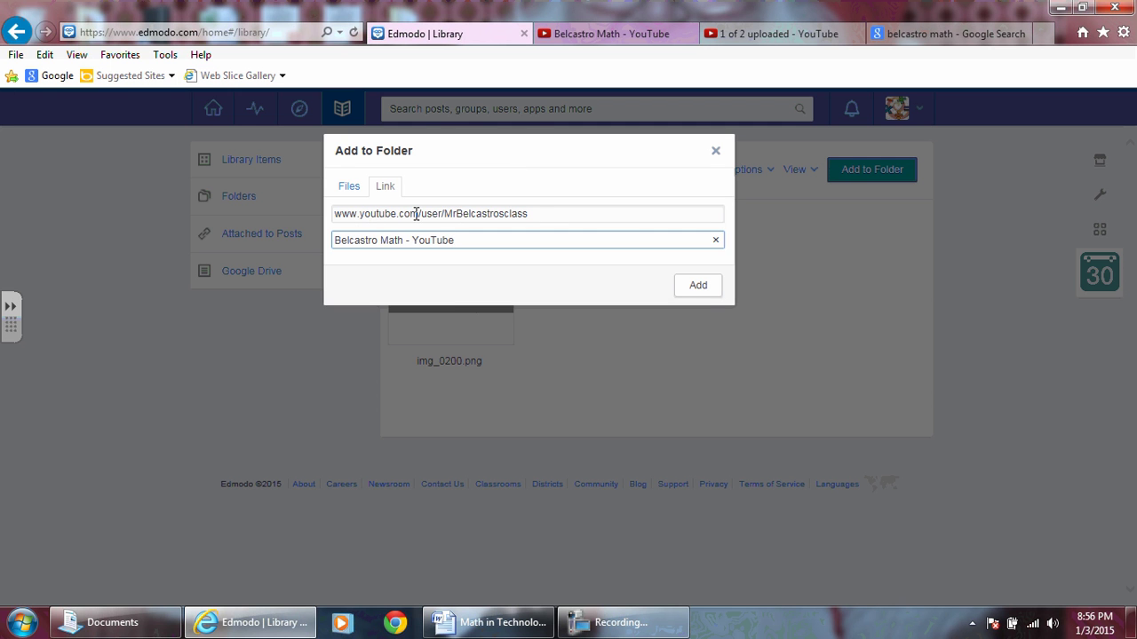
left_click(698, 285)
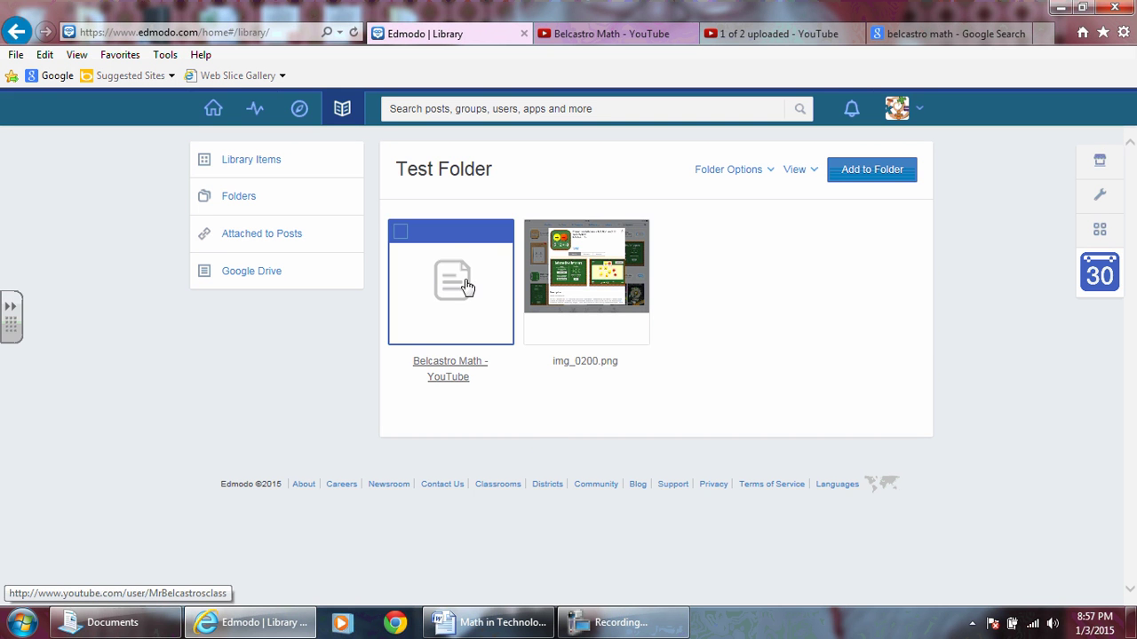
Upload the Math Apps for the iPad document from the Documents library and add it to Test Folder
left_click(896, 175)
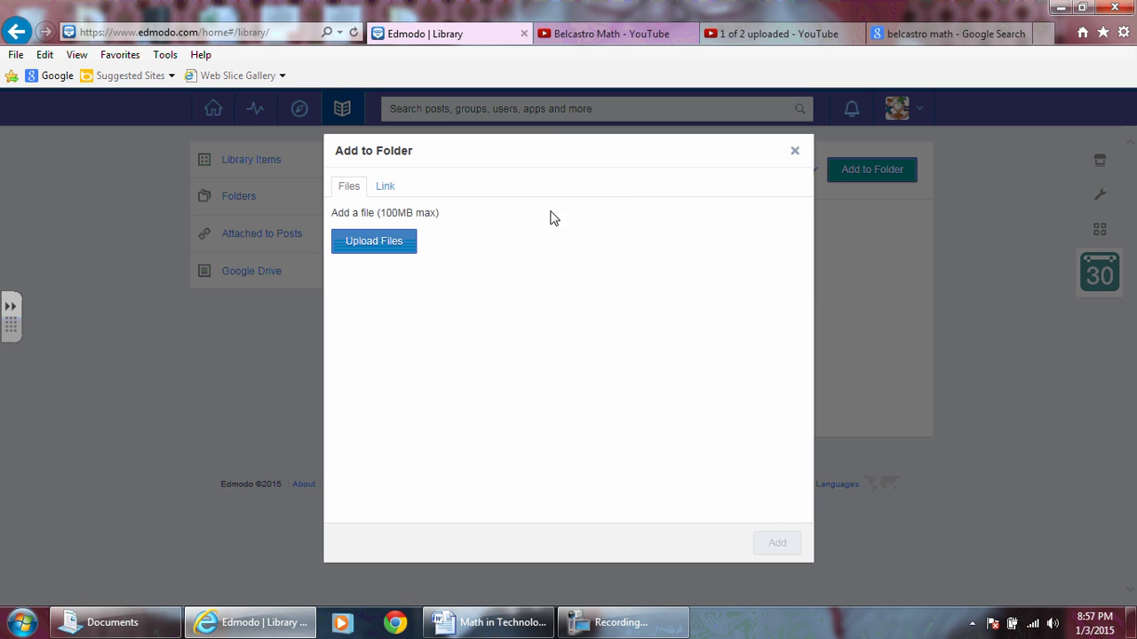
left_click(390, 241)
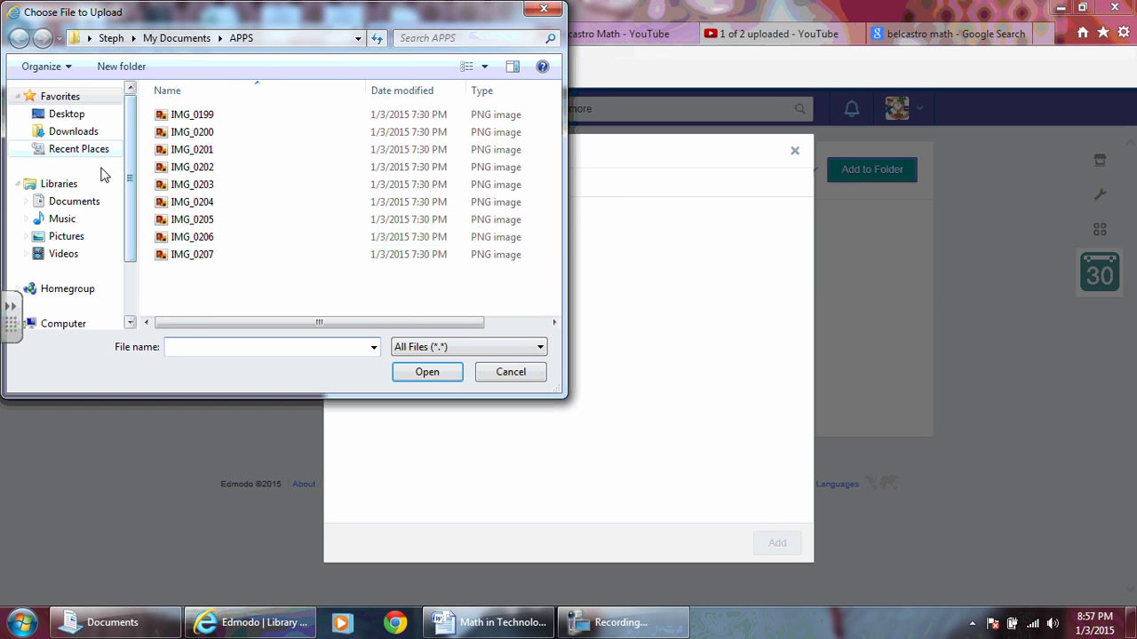
left_click(75, 202)
scroll(273, 213, "down", 5)
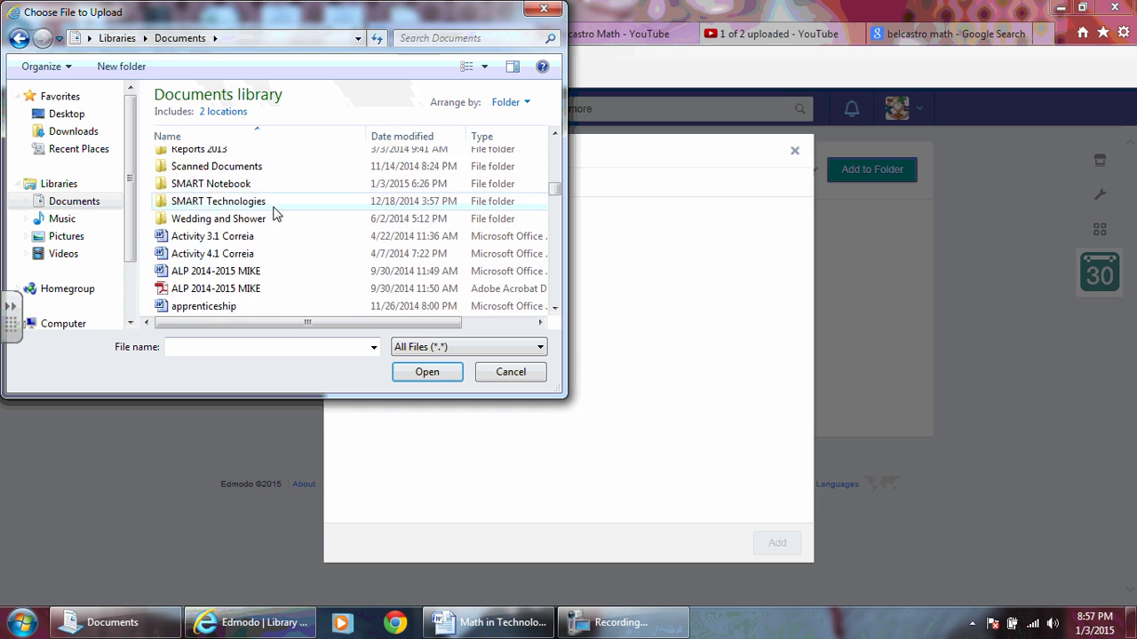
scroll(274, 213, "down", 1)
scroll(274, 213, "up", 4)
scroll(273, 213, "down", 1)
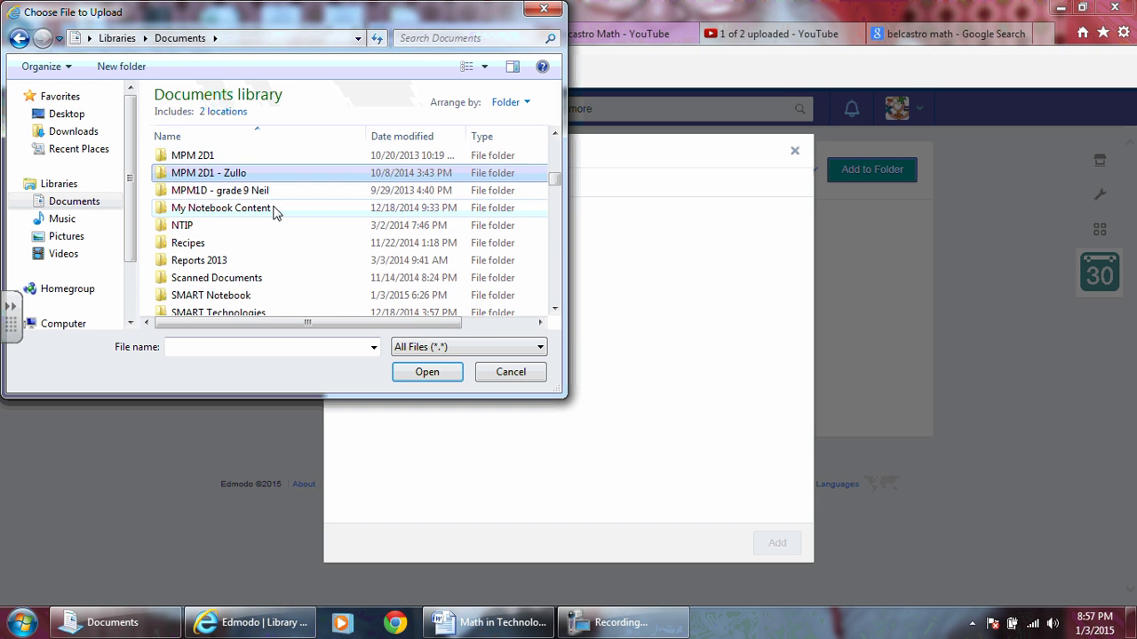
scroll(275, 210, "down", 5)
left_click(244, 172)
left_click(232, 158)
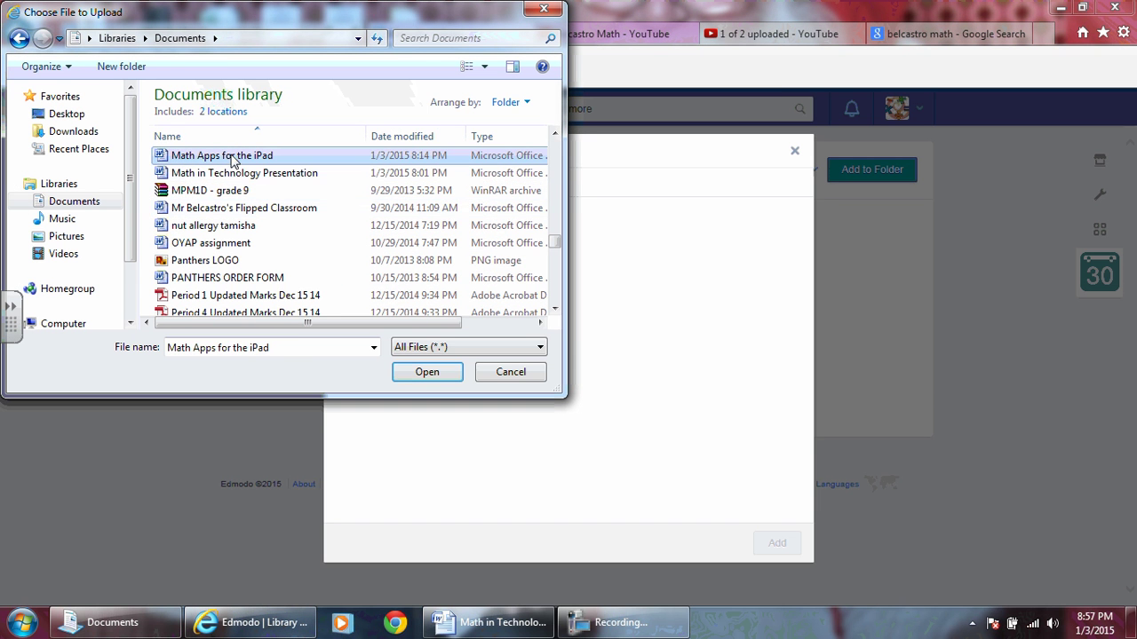
left_click(426, 371)
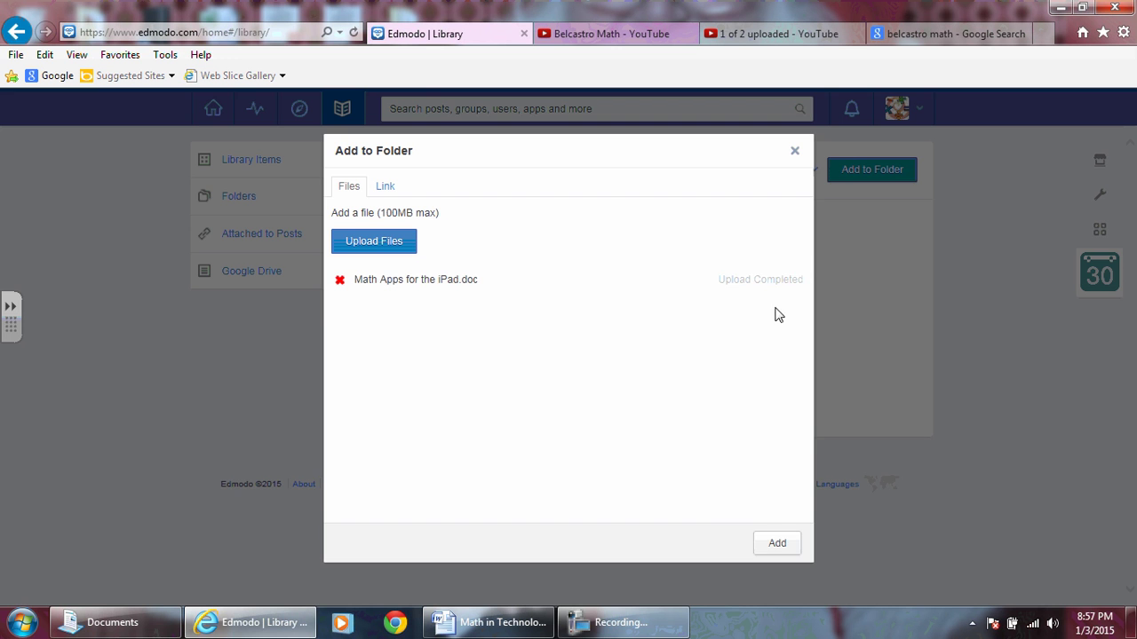
left_click(777, 544)
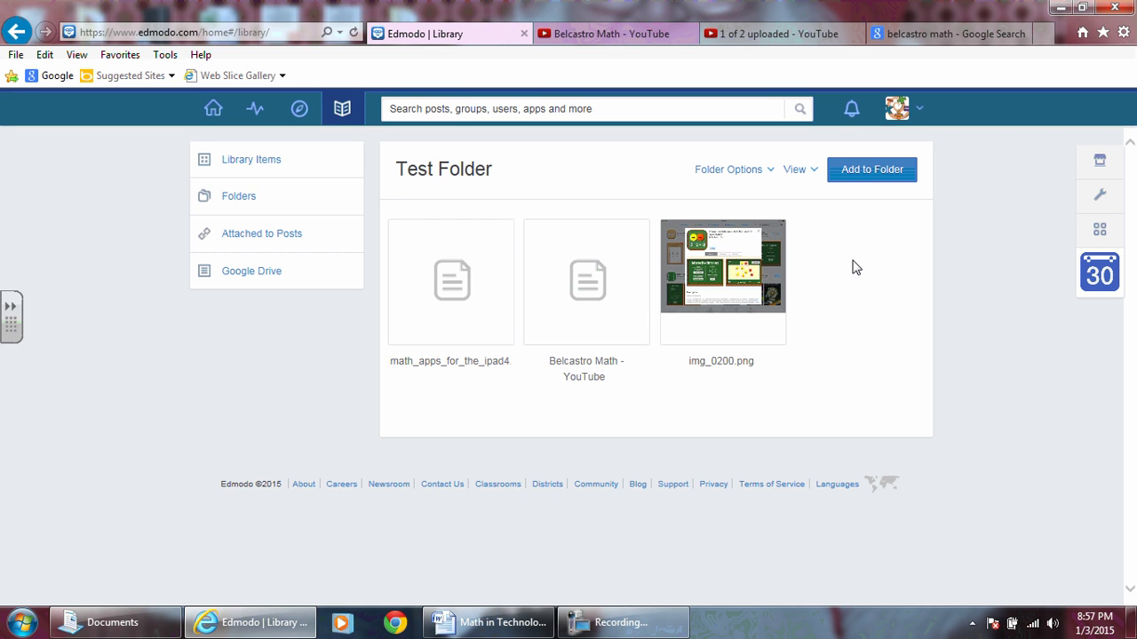
Look at Test Folder's contents in List view and return to Thumb view
left_click(814, 174)
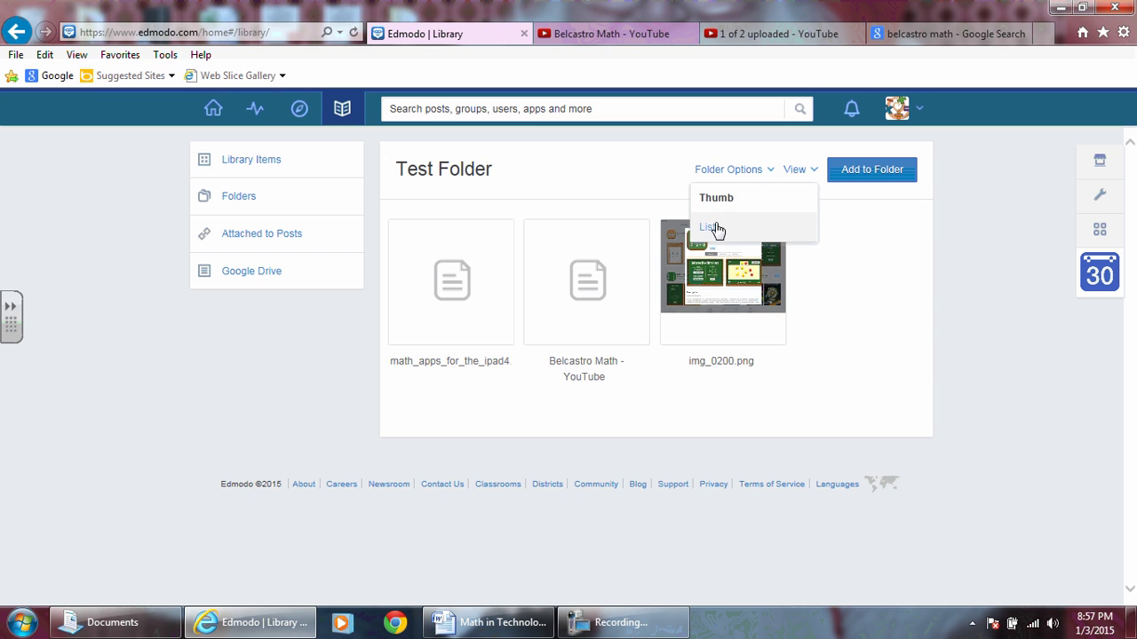
left_click(714, 229)
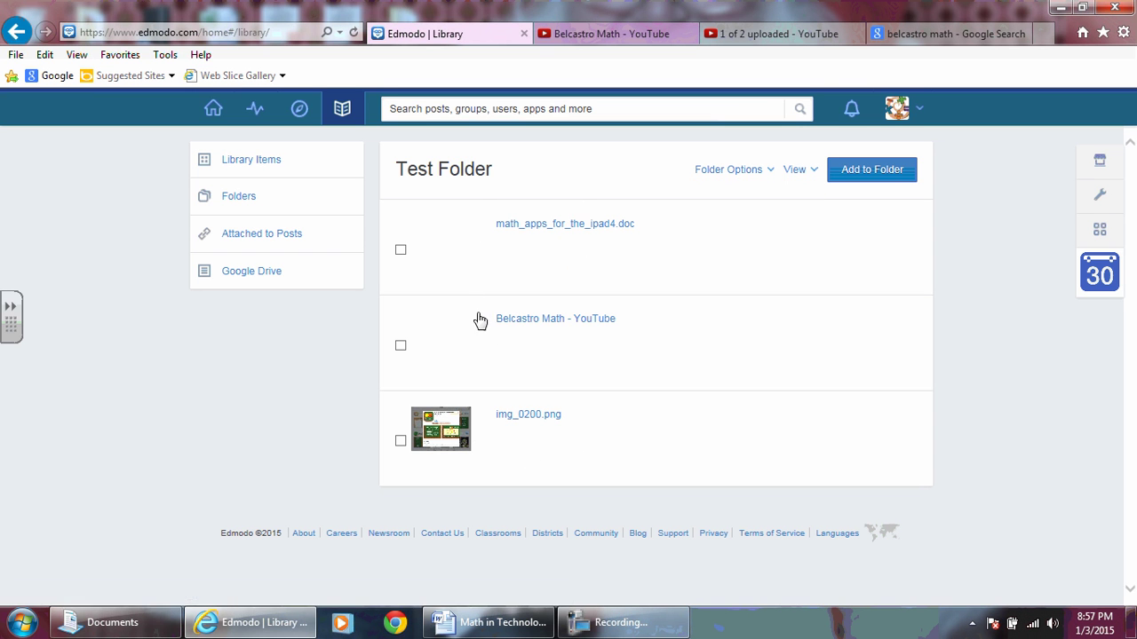
left_click(804, 174)
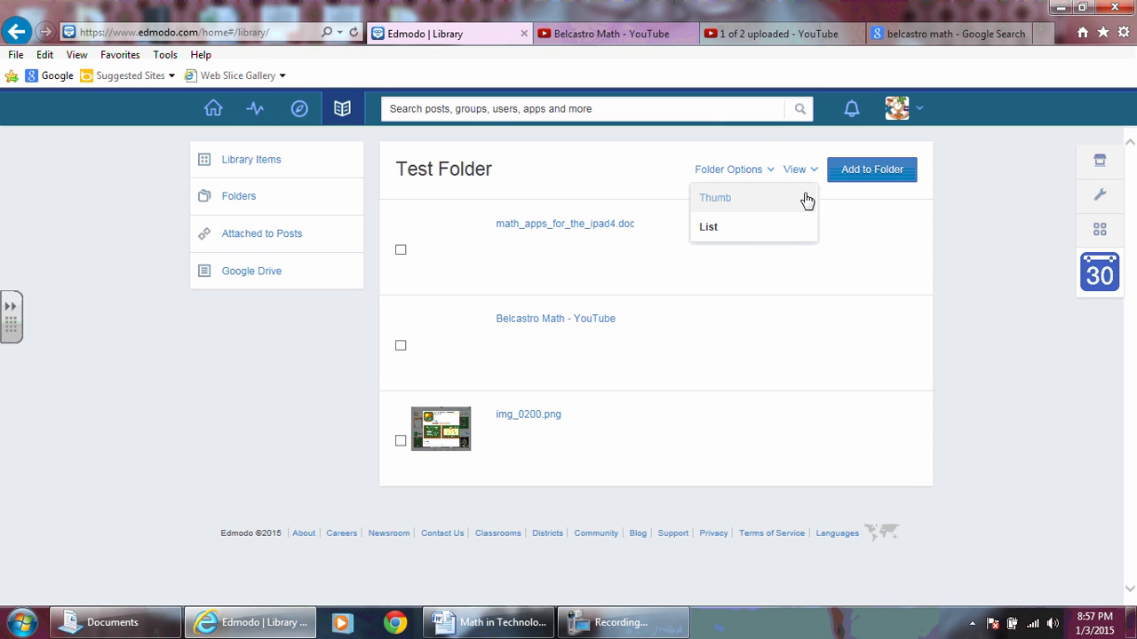
left_click(705, 199)
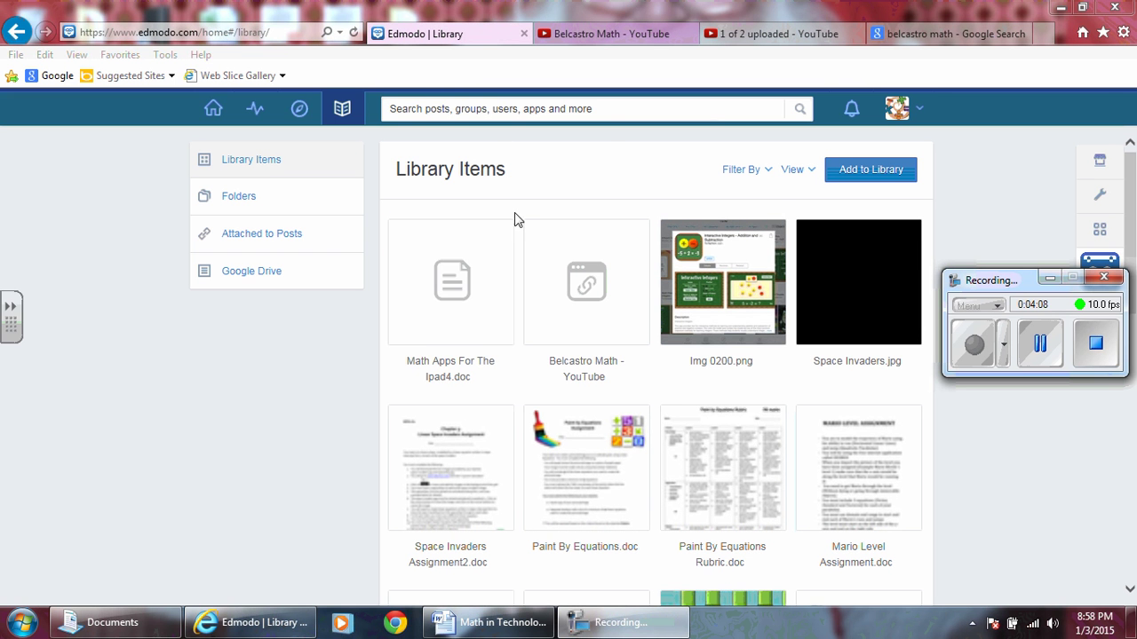
Check the added files in Library Items, and reopen Test Folder from the folder list to view its contents
left_click(263, 163)
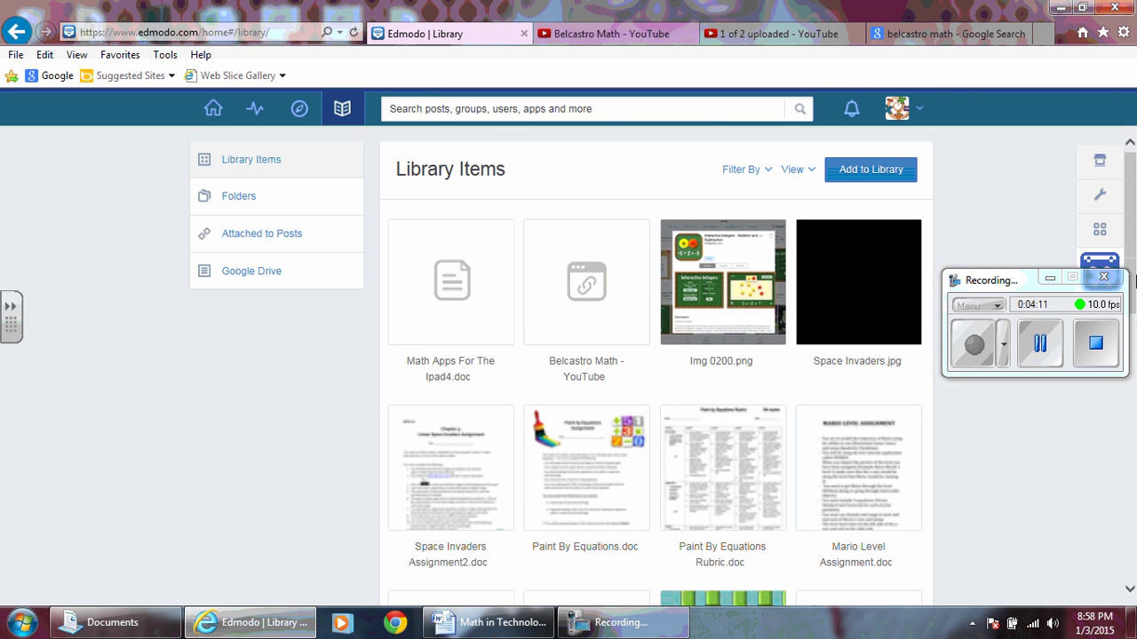
left_click(1049, 278)
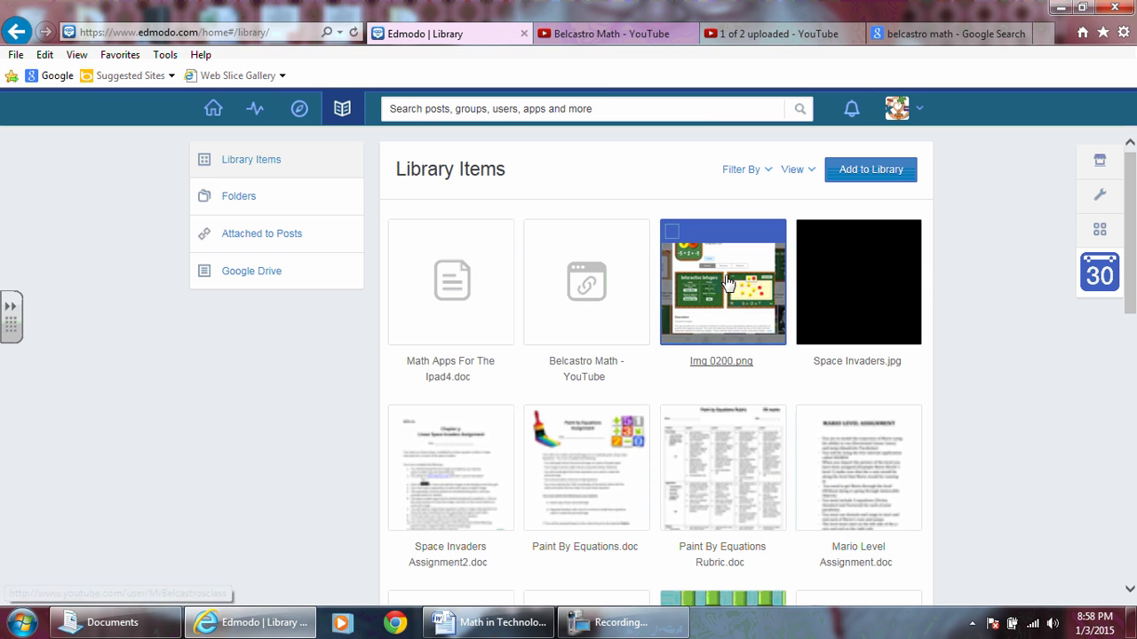
left_click(244, 196)
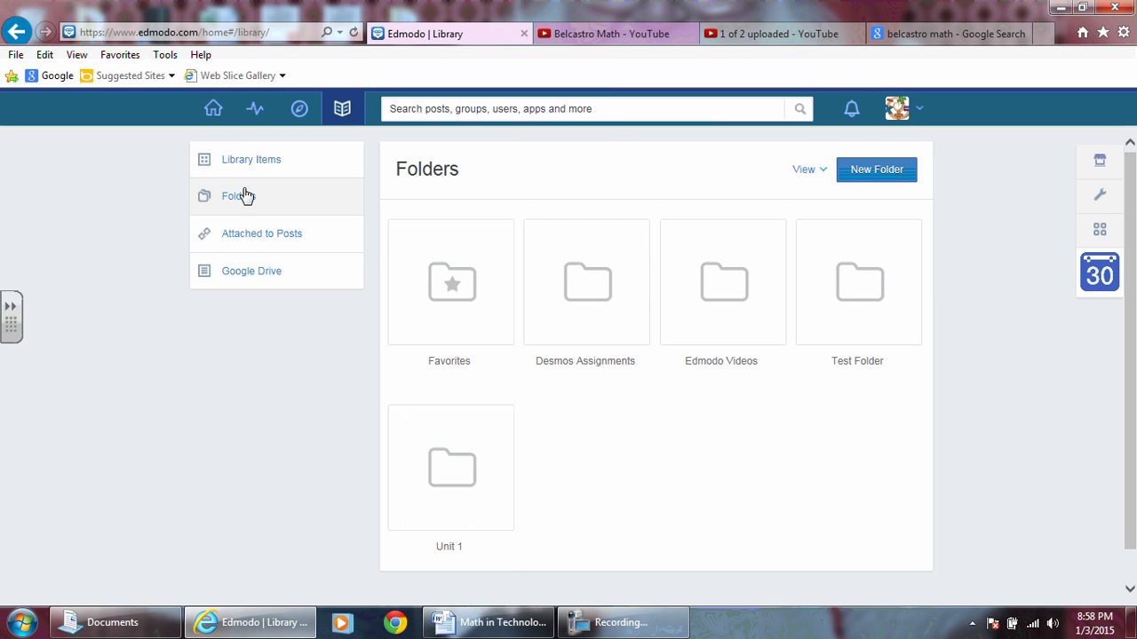
left_click(842, 306)
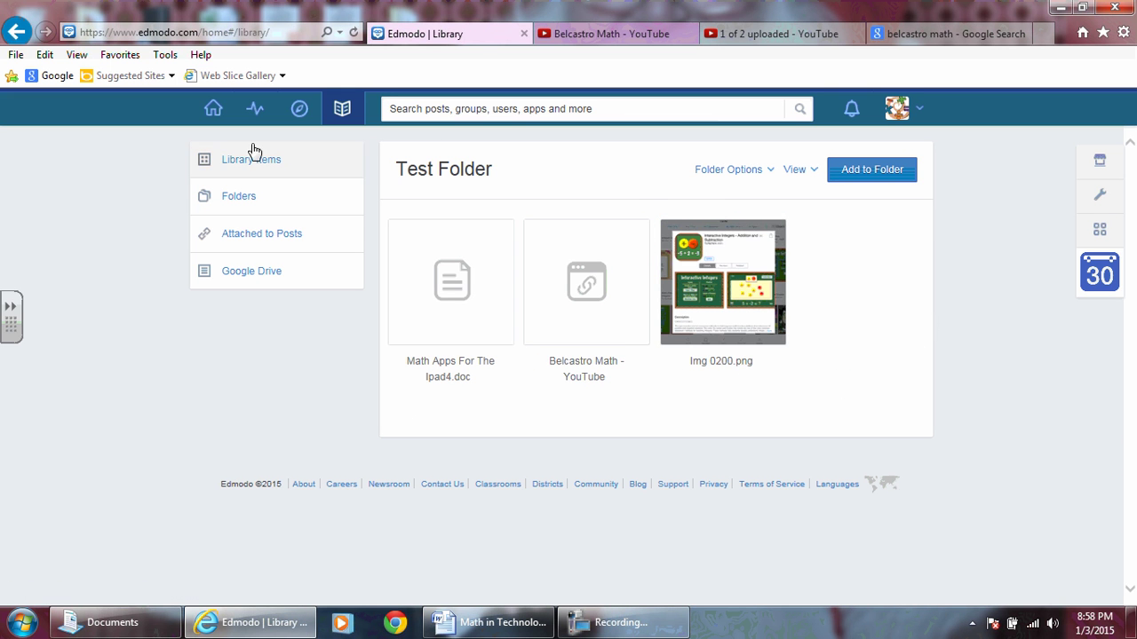
Start a new note on the home page with the text "This is a test."
left_click(212, 110)
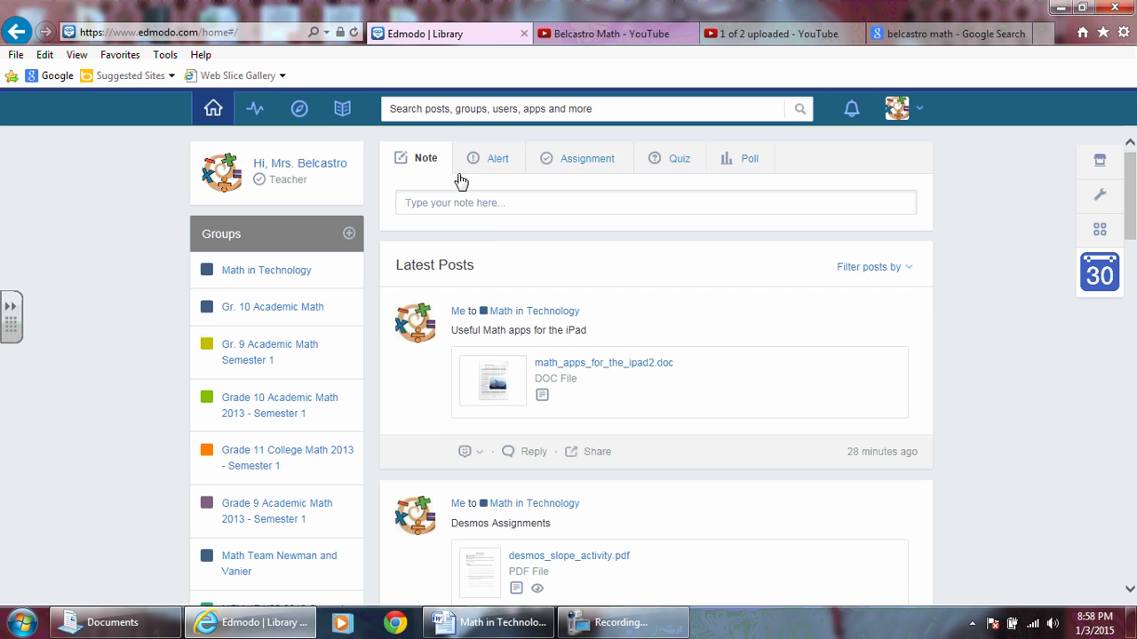
left_click(499, 205)
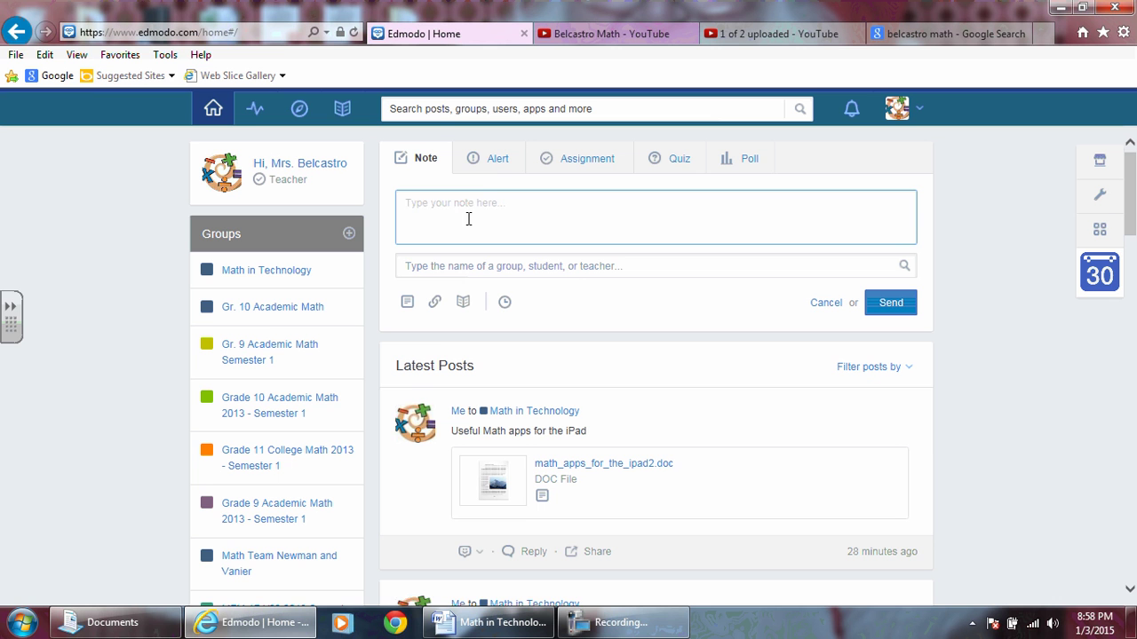
type("This is a test.")
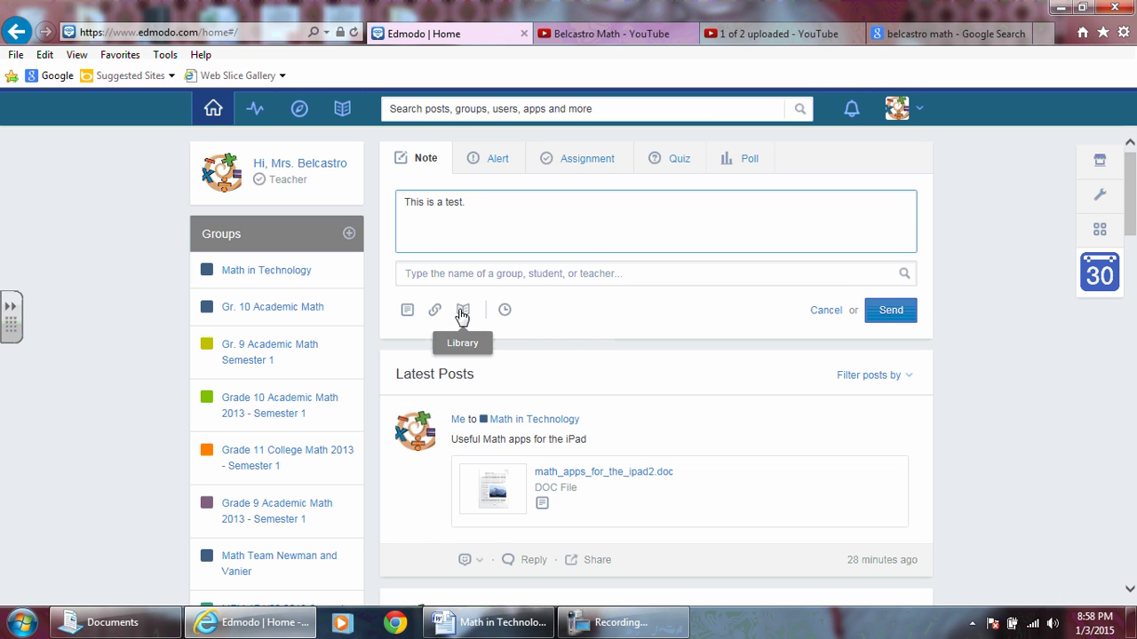
Attach Math Apps For The Ipad4.doc from the library's Test Folder to the note
left_click(462, 312)
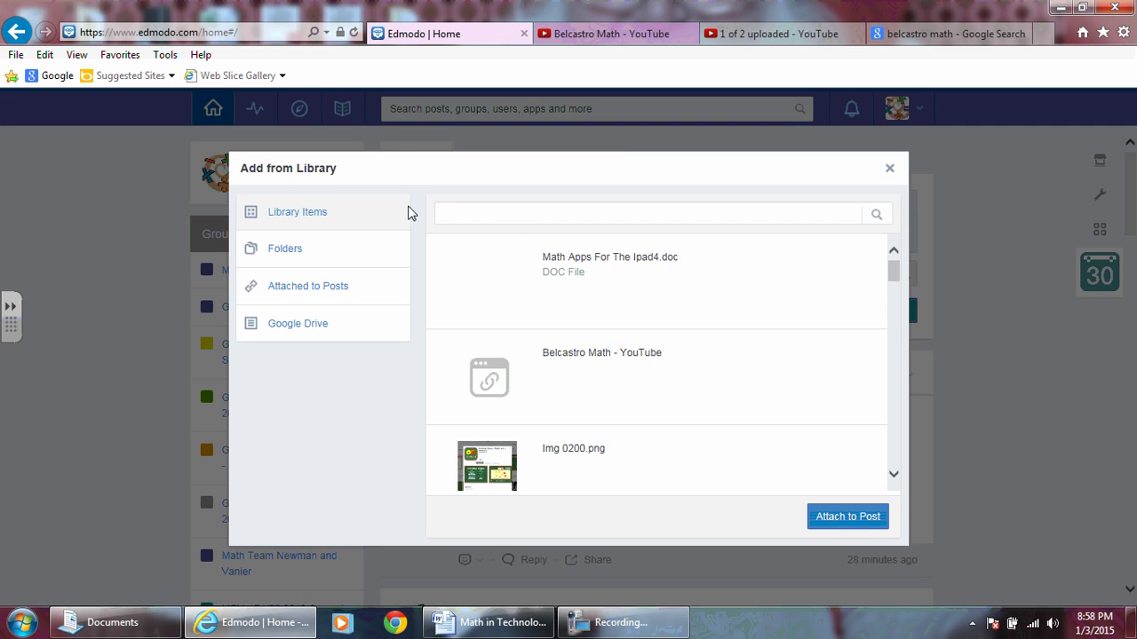
left_click(275, 253)
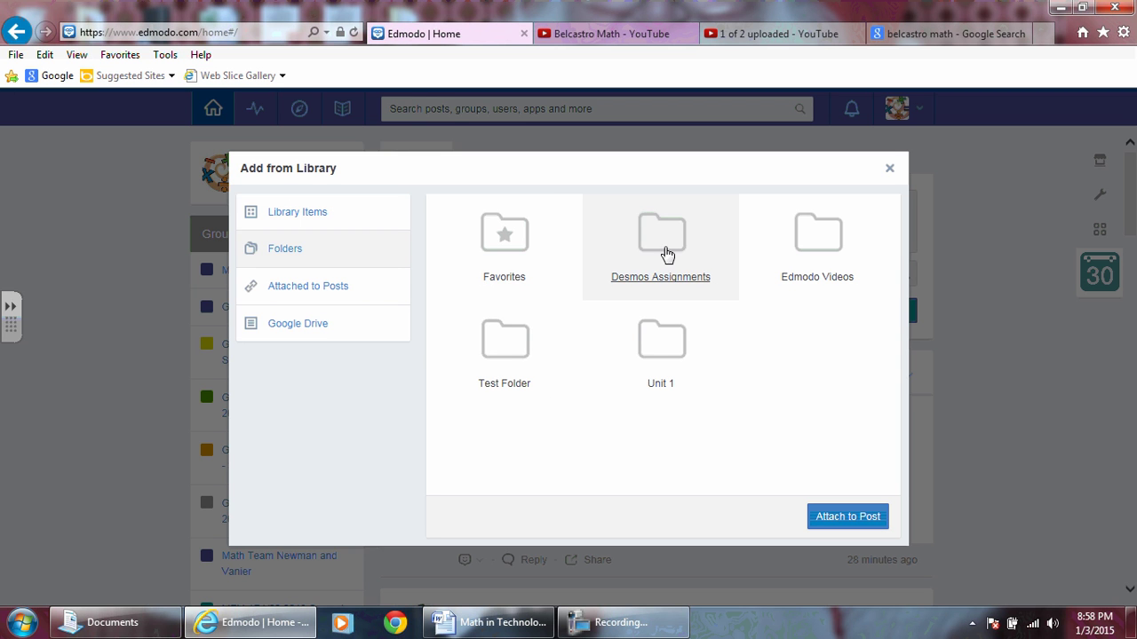
left_click(495, 349)
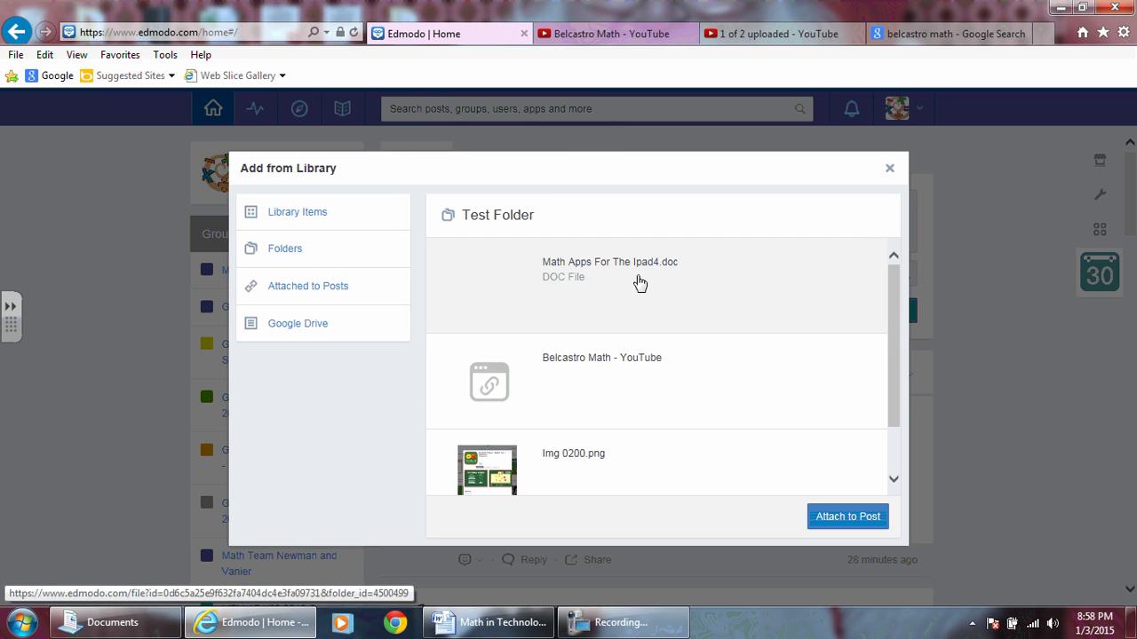
left_click(579, 264)
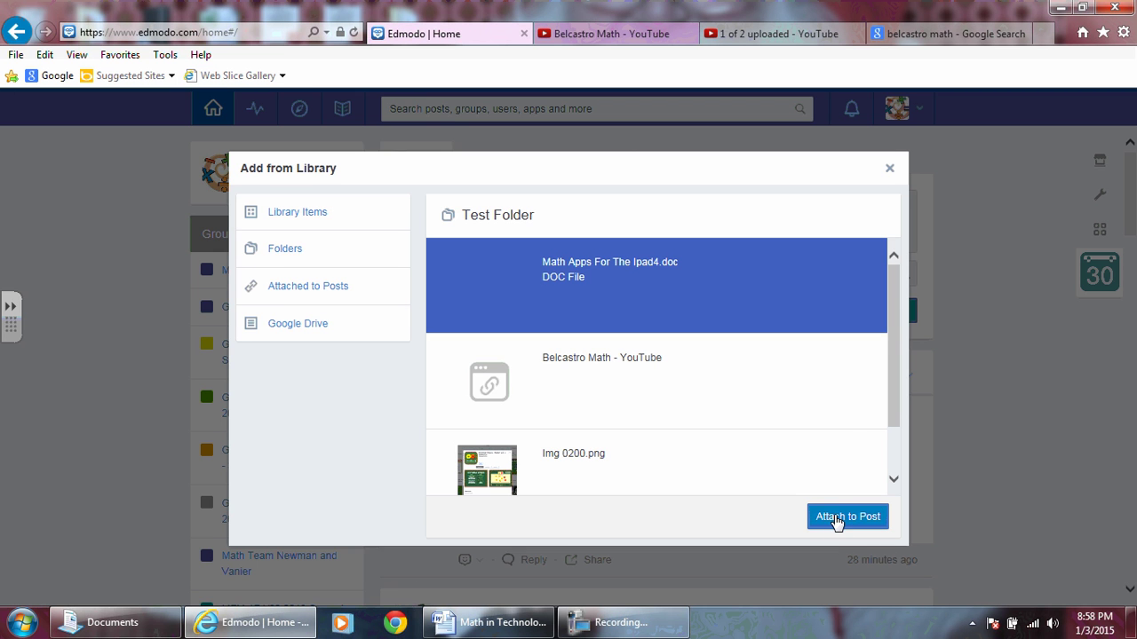
left_click(835, 518)
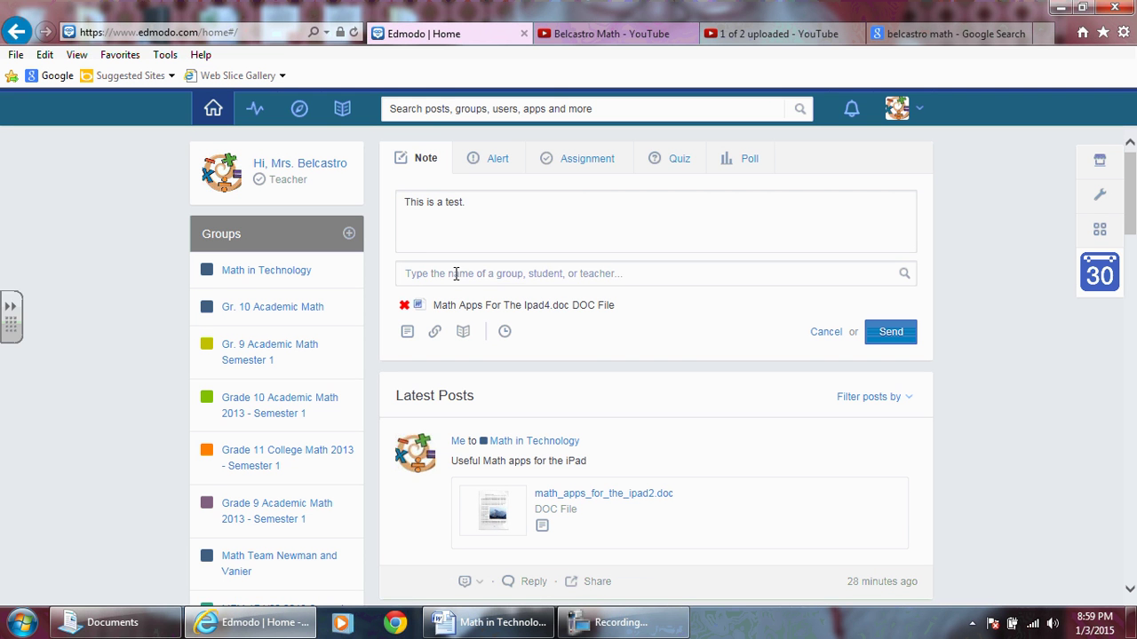
Address the note to the Math in Technology group and send it
left_click(457, 275)
type("math in")
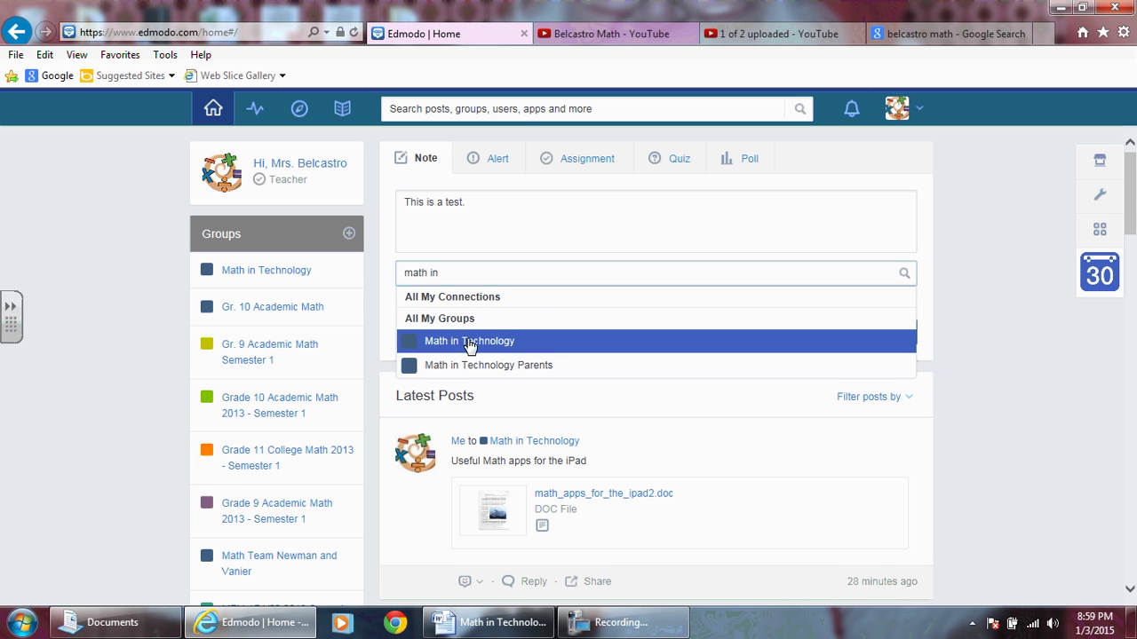
left_click(469, 340)
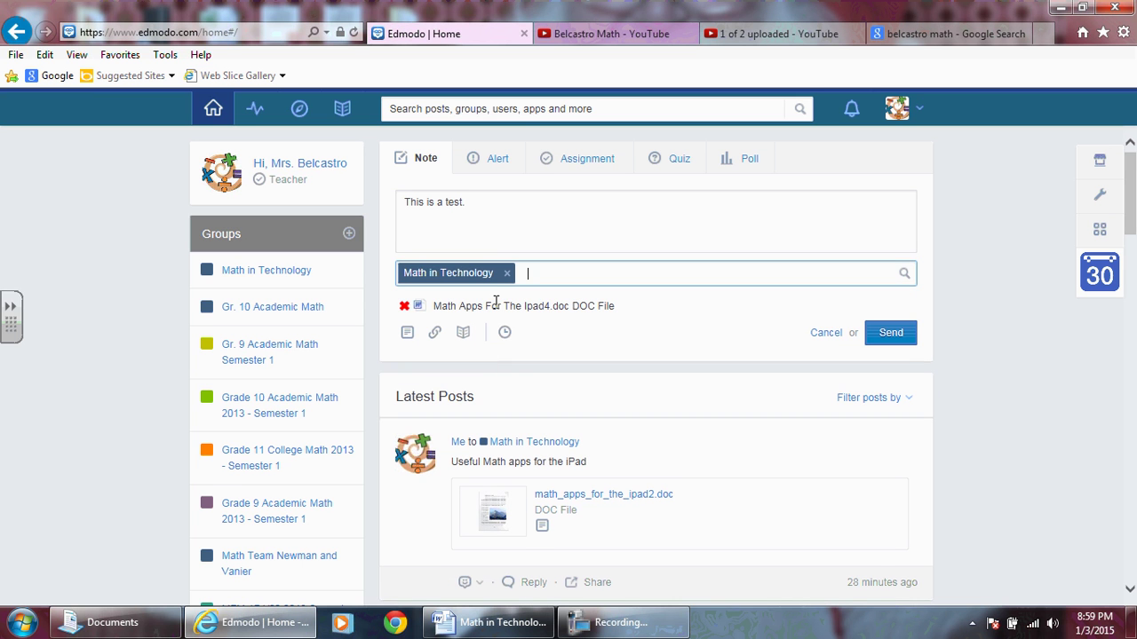
left_click(897, 336)
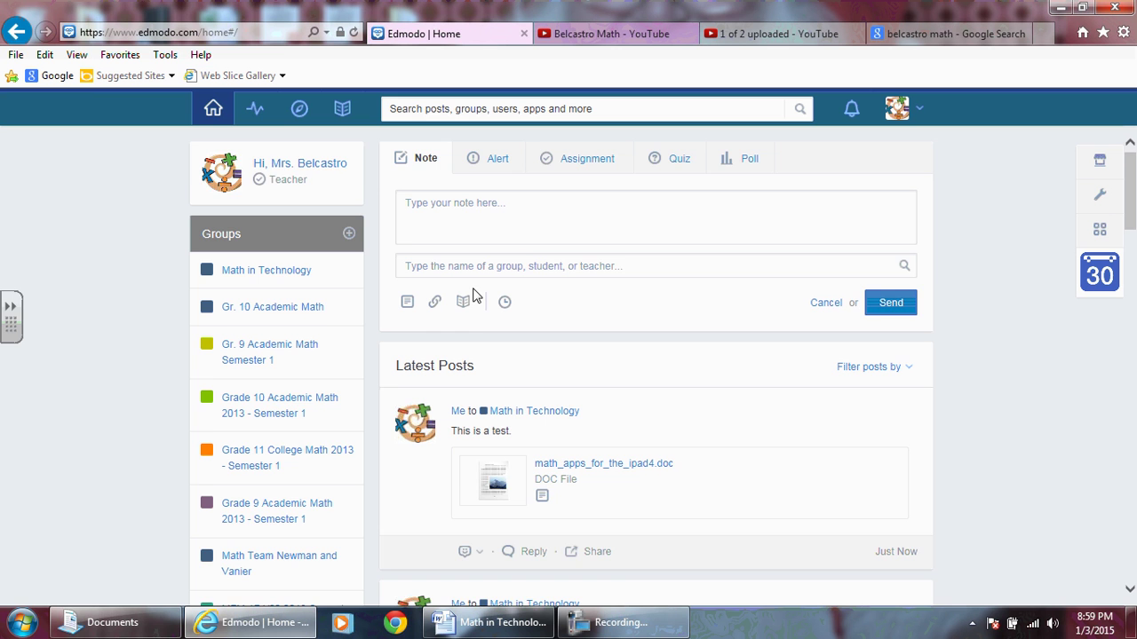
Check the sent note and its attachment in Latest Posts, and return to the library's items
scroll(604, 417, "down", 1)
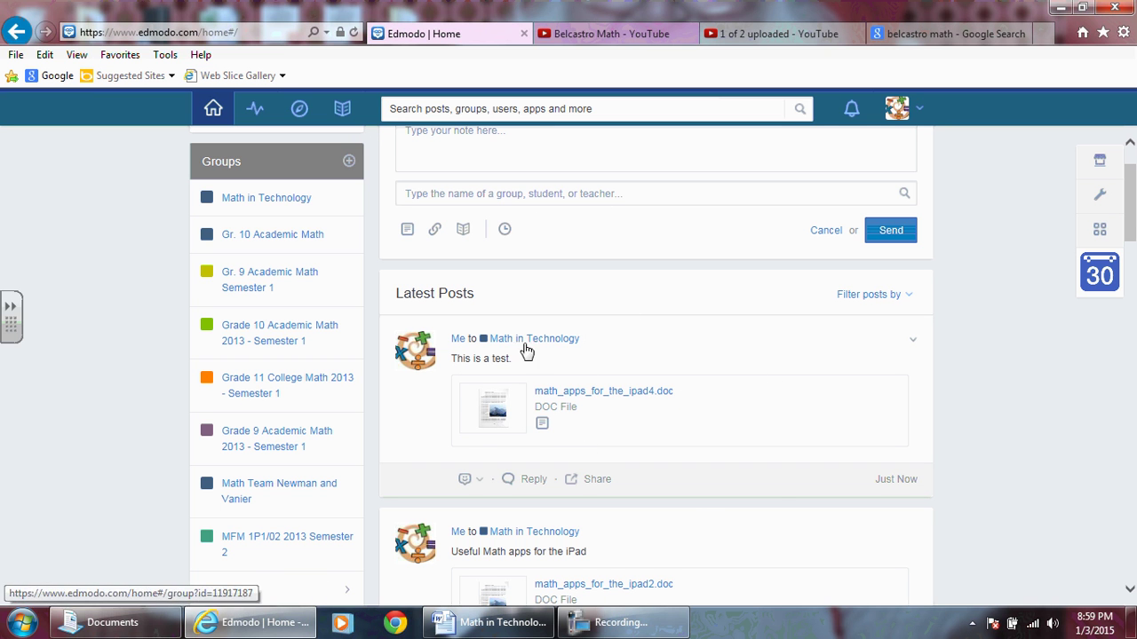
scroll(540, 373, "up", 1)
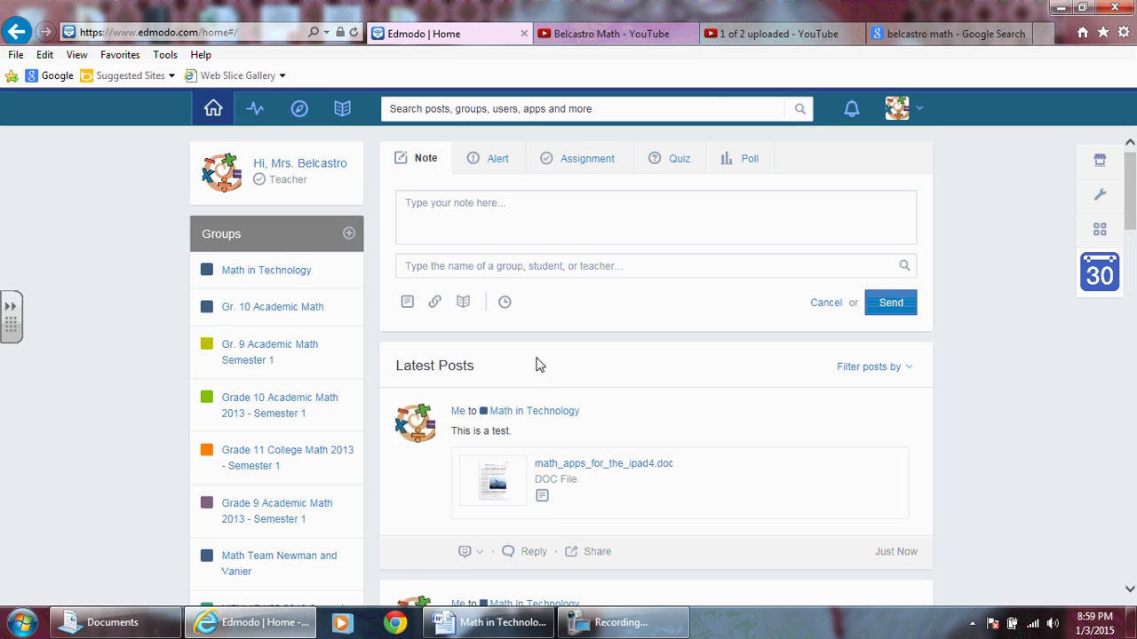
left_click(600, 624)
left_click(342, 108)
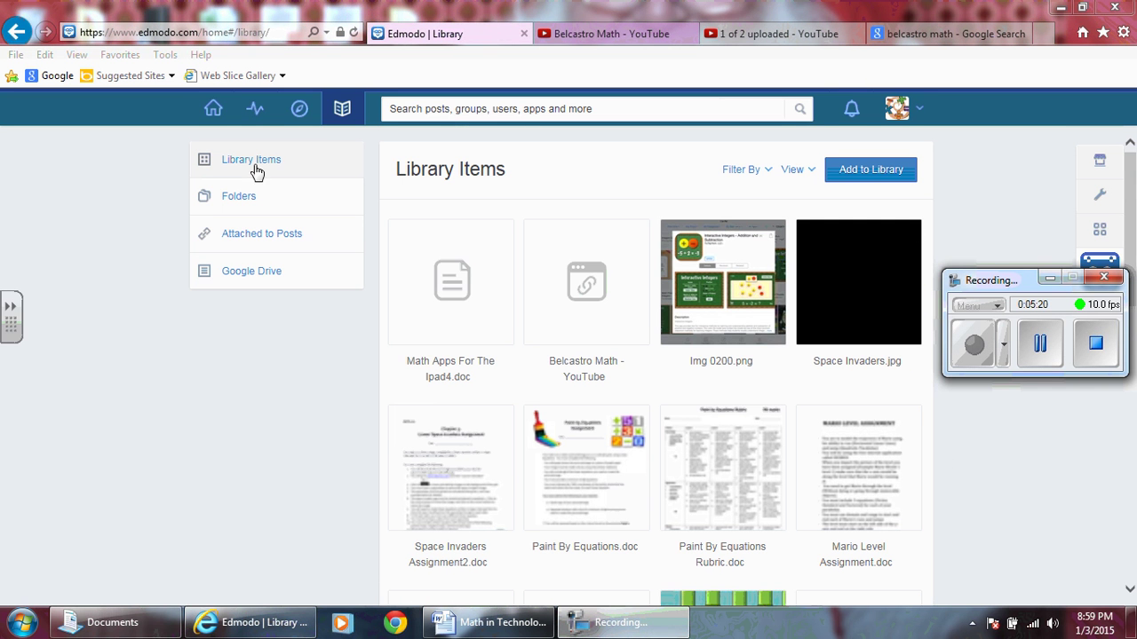
left_click(342, 108)
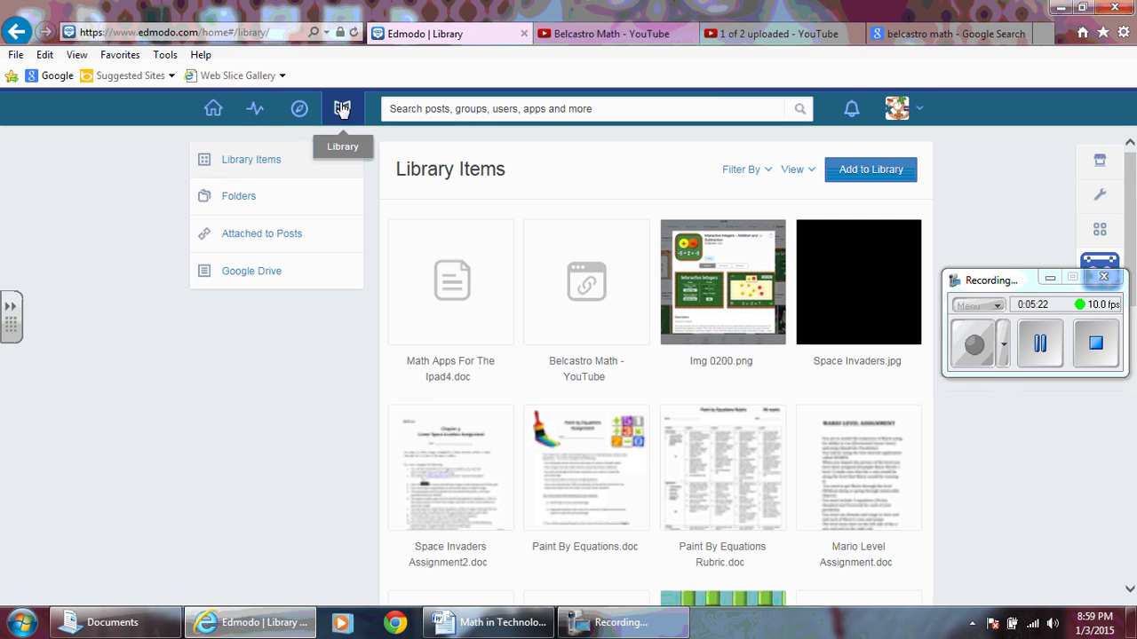
left_click(1082, 345)
left_click(1050, 278)
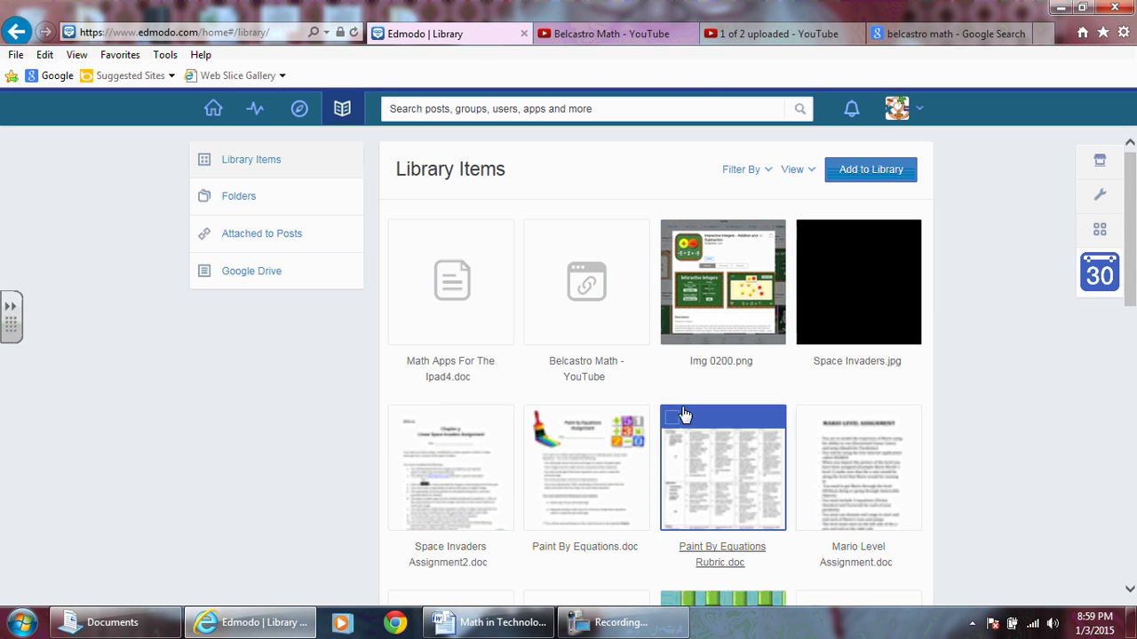
Upload Certificate of Participation.pdf from the After School Numeracy folder in Documents and add it to the library
left_click(884, 173)
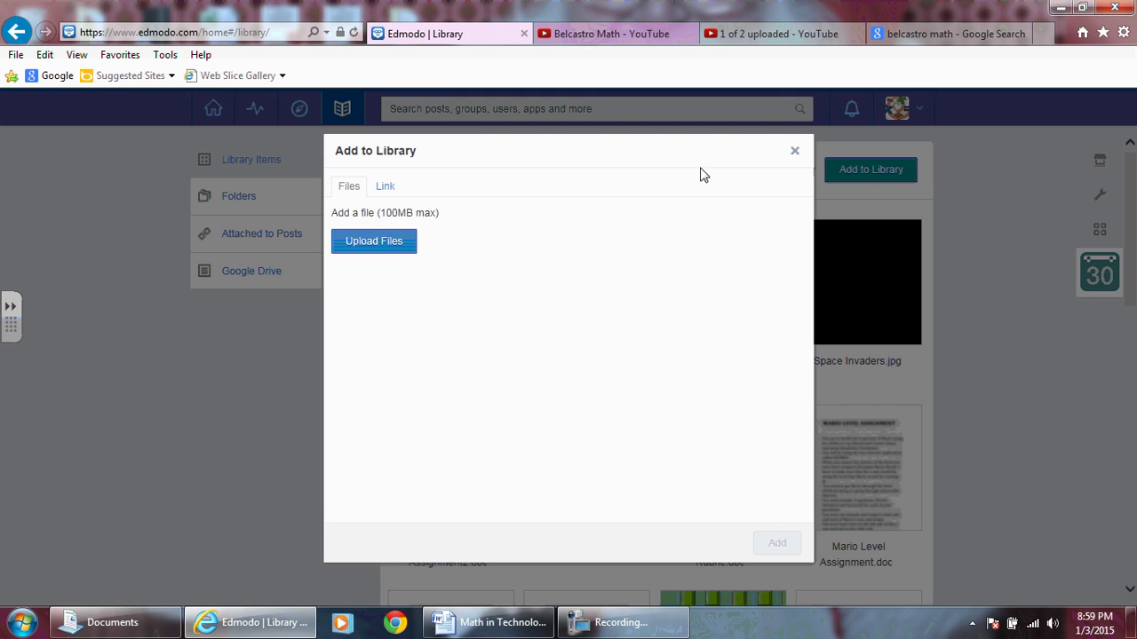
left_click(392, 255)
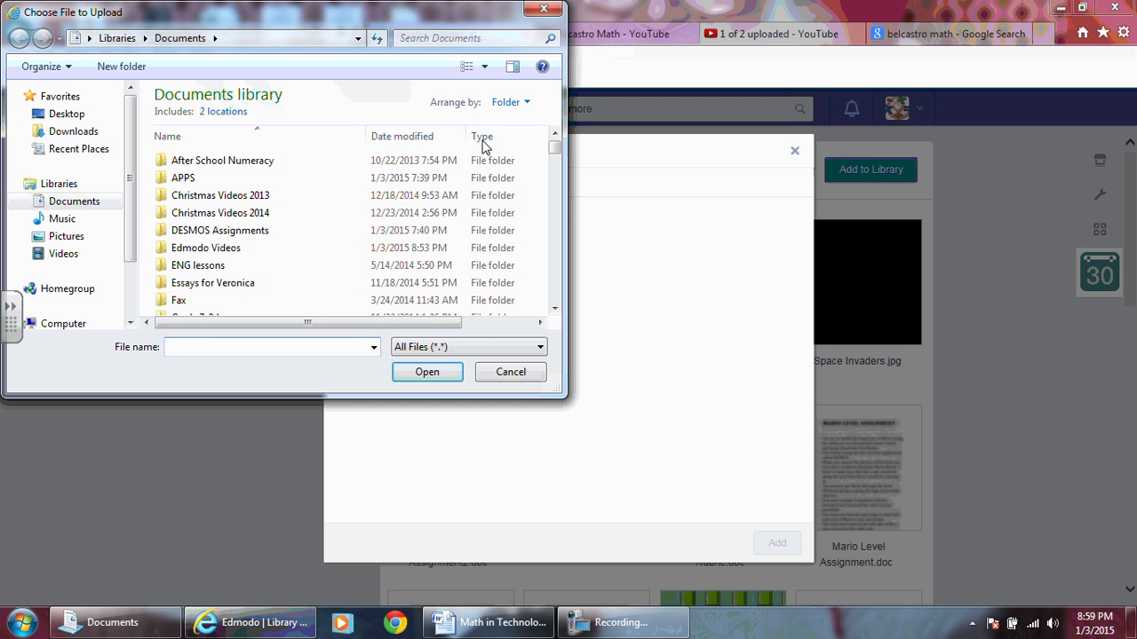
double_click(302, 160)
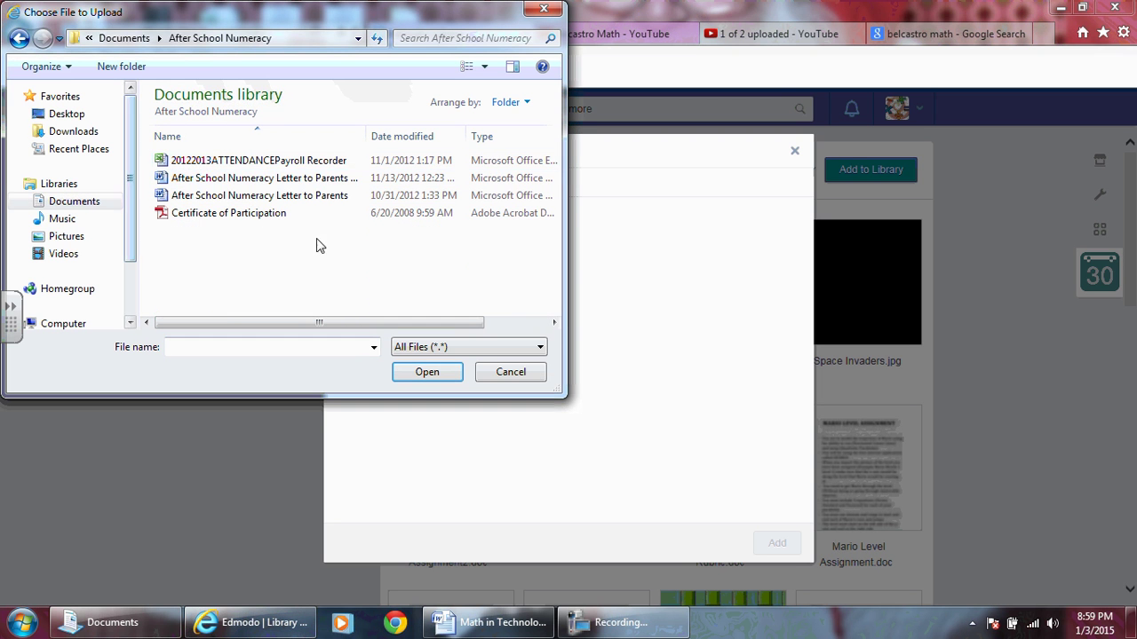
double_click(249, 214)
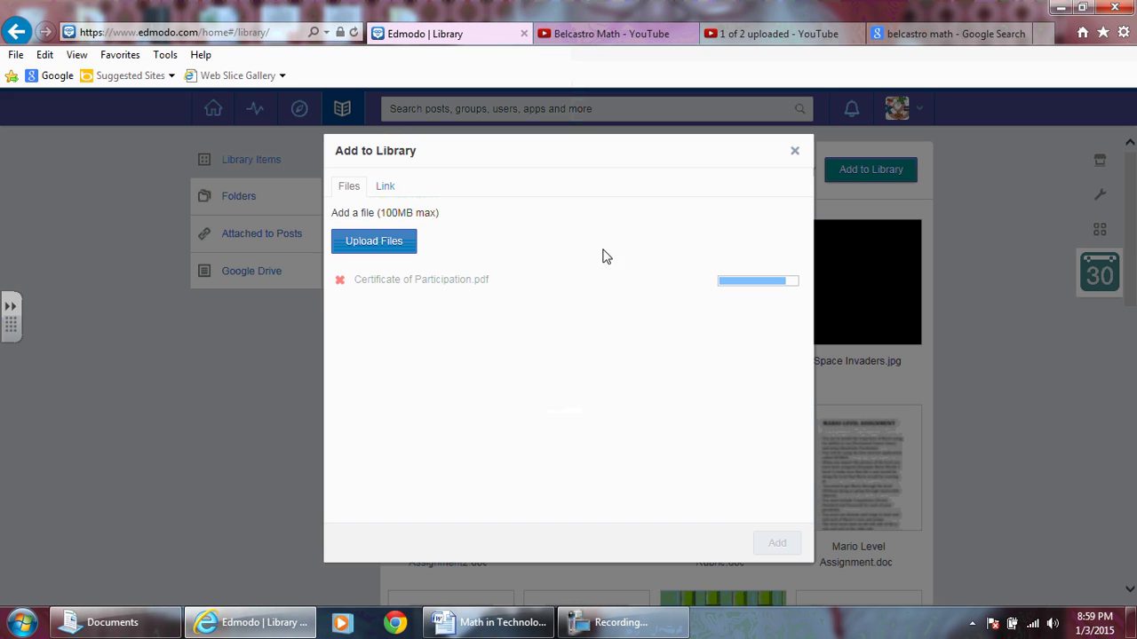
left_click(778, 544)
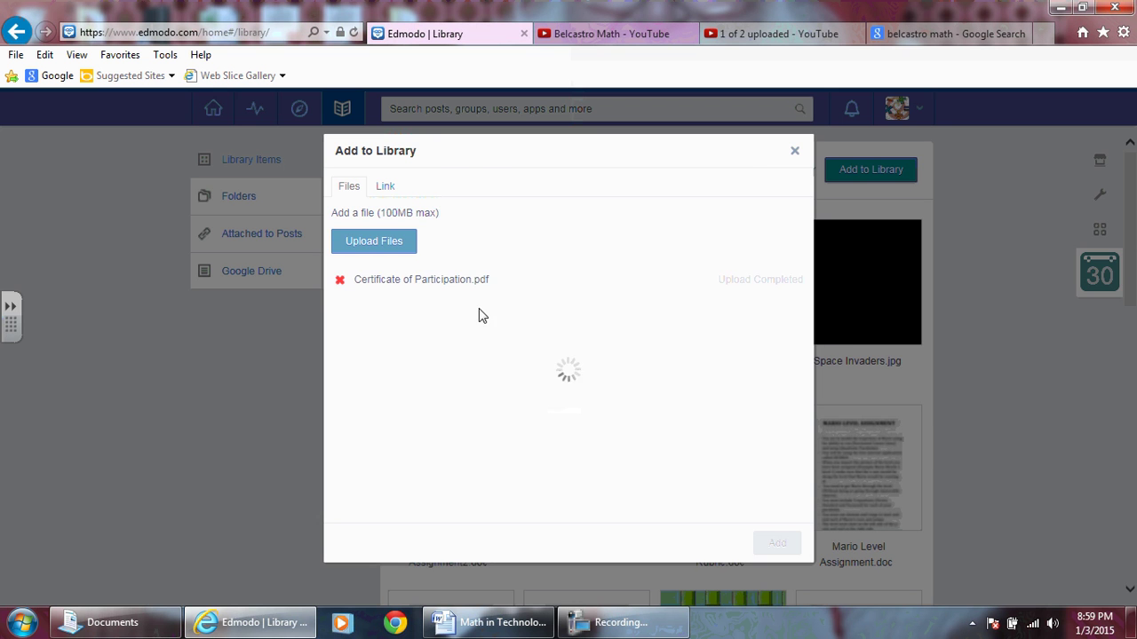